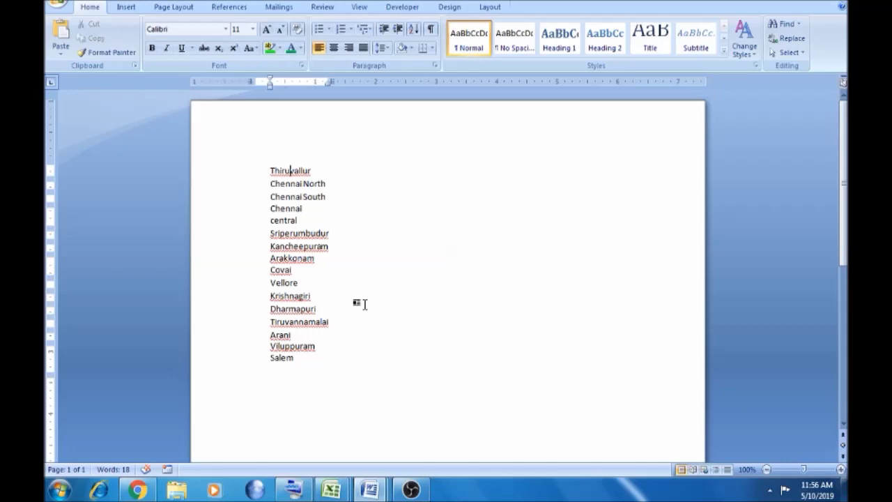
Number all fifteen city names 1. to 15. with the 1. 2. 3. Numbering Library format
click(285, 184)
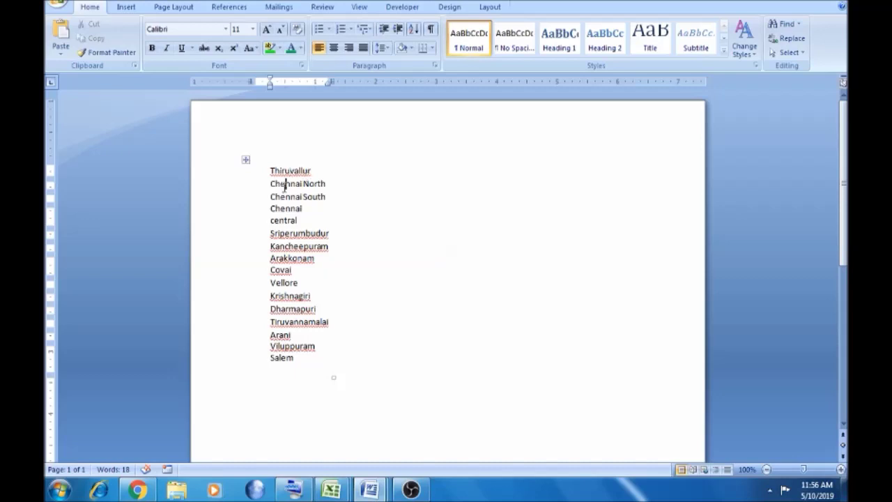
click(351, 31)
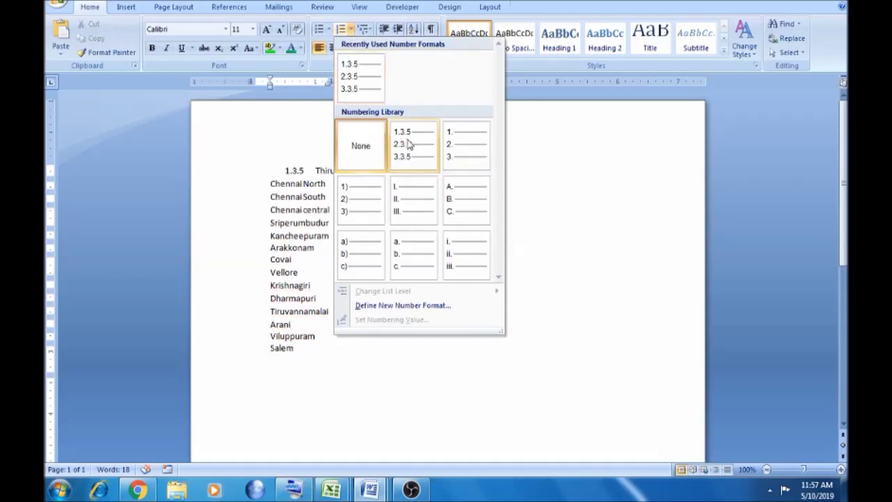
click(465, 149)
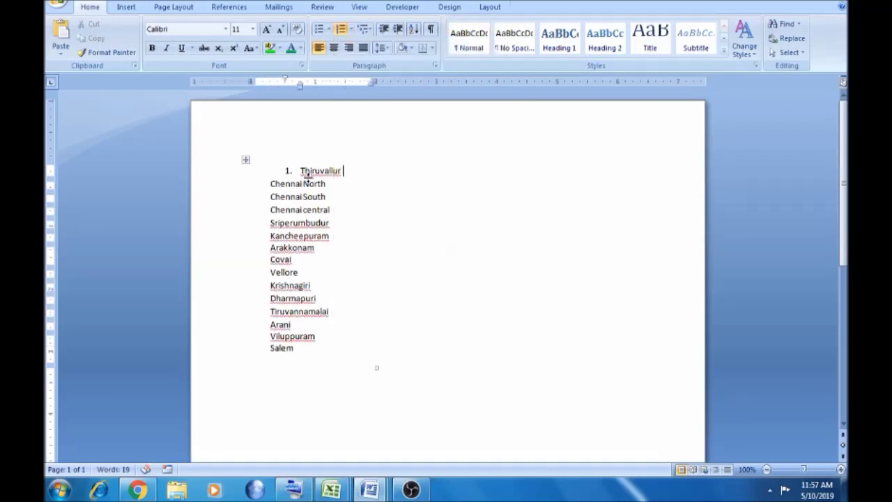
key(ctrl+z)
drag(297, 358, 272, 173)
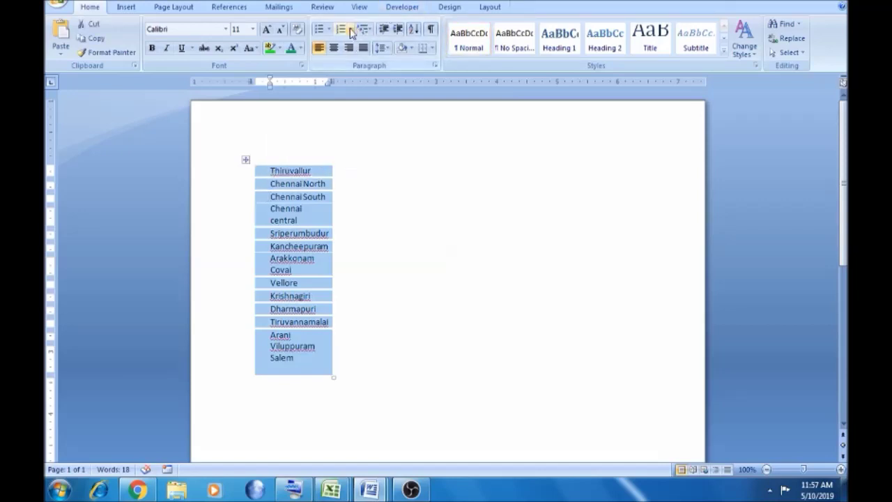
click(351, 30)
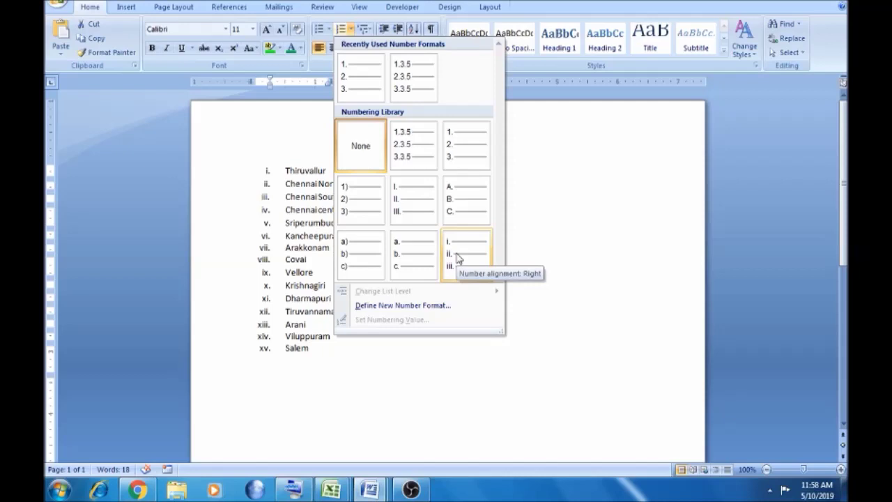
click(454, 146)
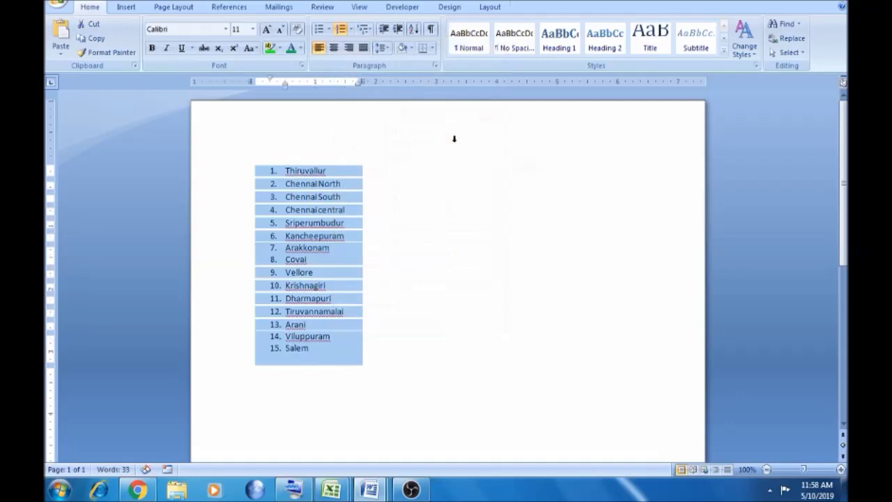
Add Namakkal as a new item after Salem, followed by a 'This is end' line
click(323, 348)
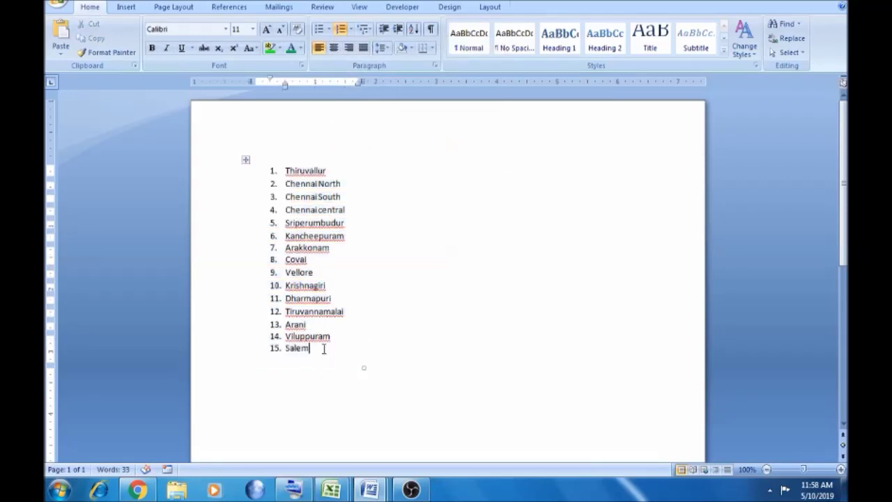
key(Return)
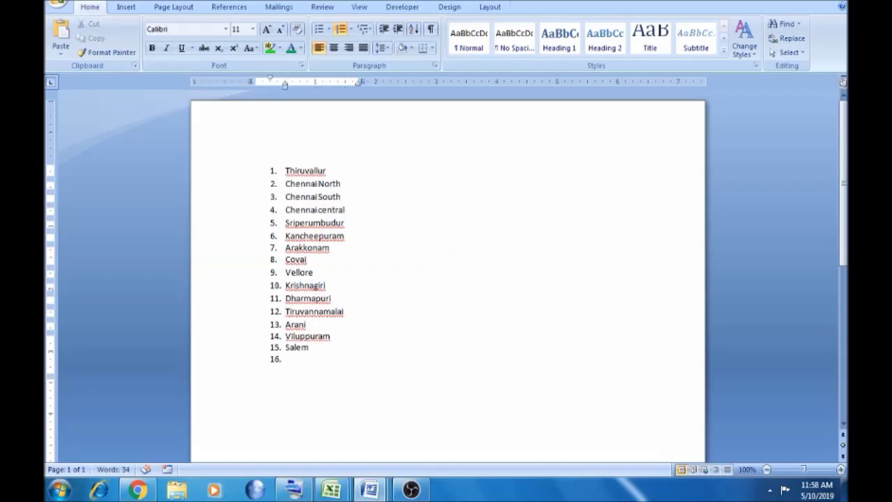
text(Namakkal)
key(Return)
key(Return)
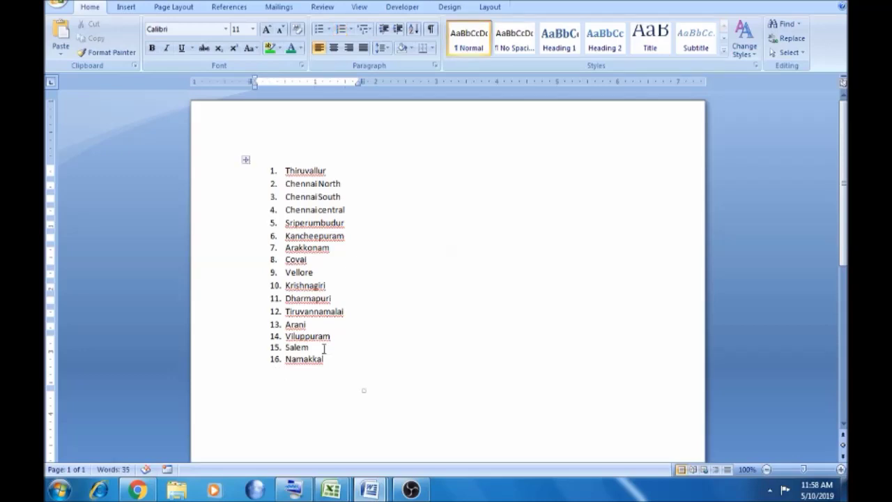
text(This)
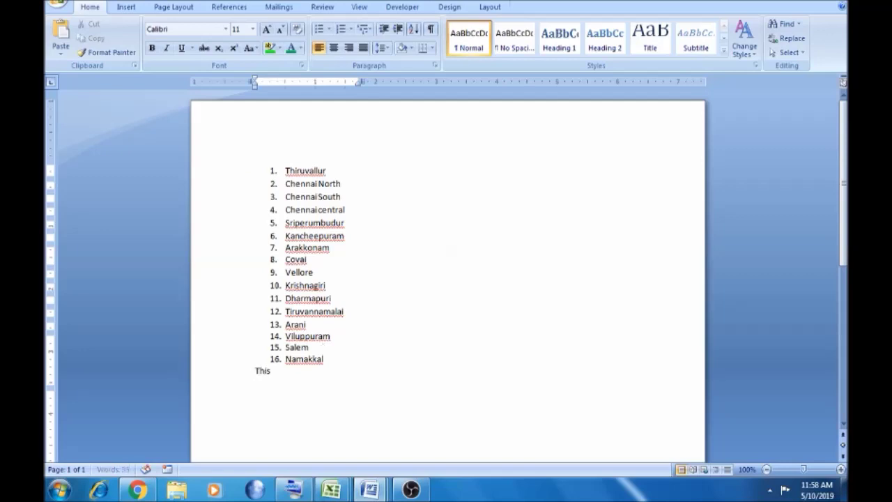
text( is end)
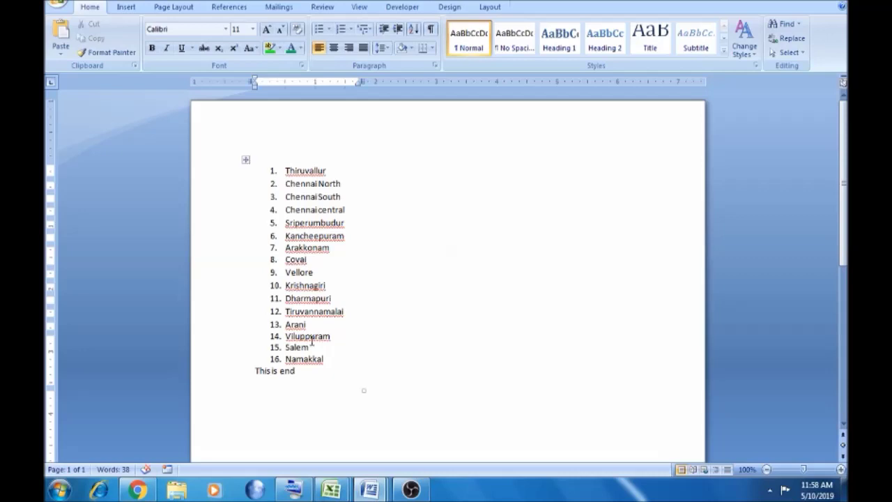
Insert a new item 'thi' right after Covai
click(328, 259)
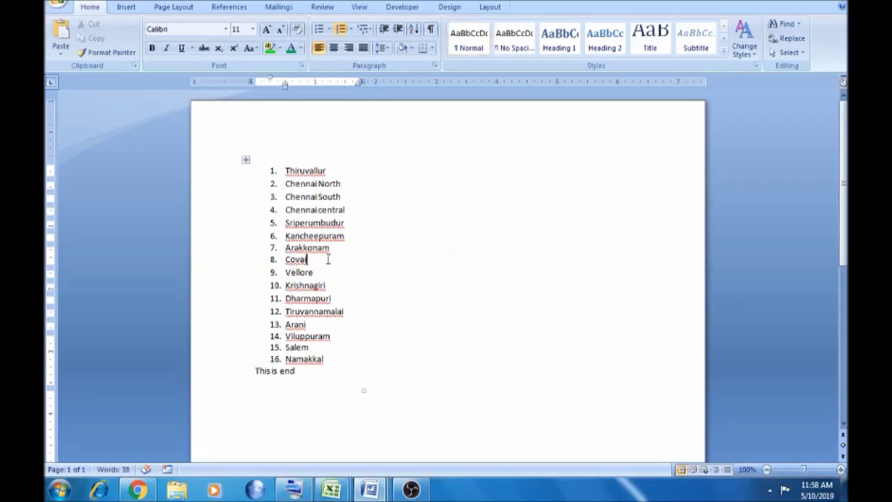
key(Return)
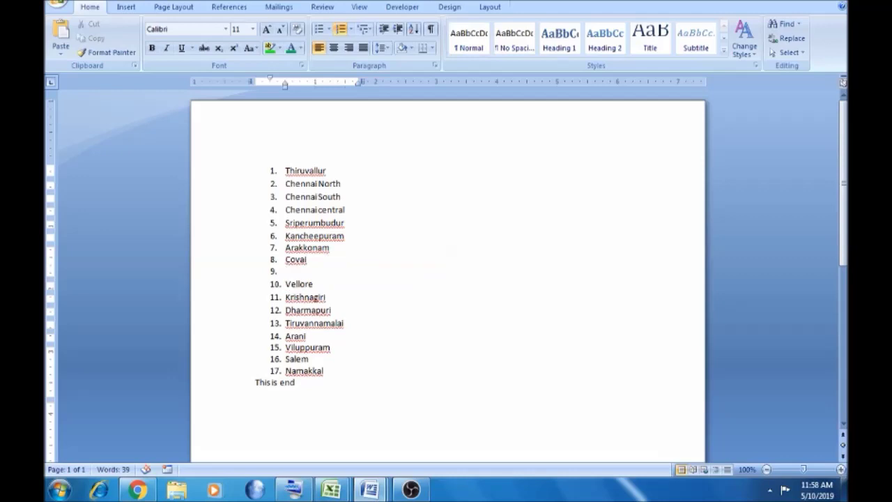
text(v)
key(BackSpace)
text(thi)
Add an empty line below 'This is end'
click(330, 383)
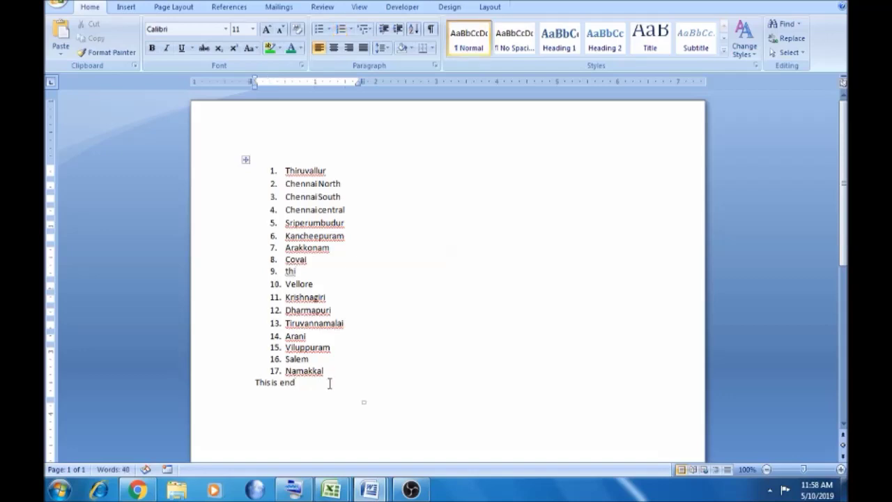
click(327, 371)
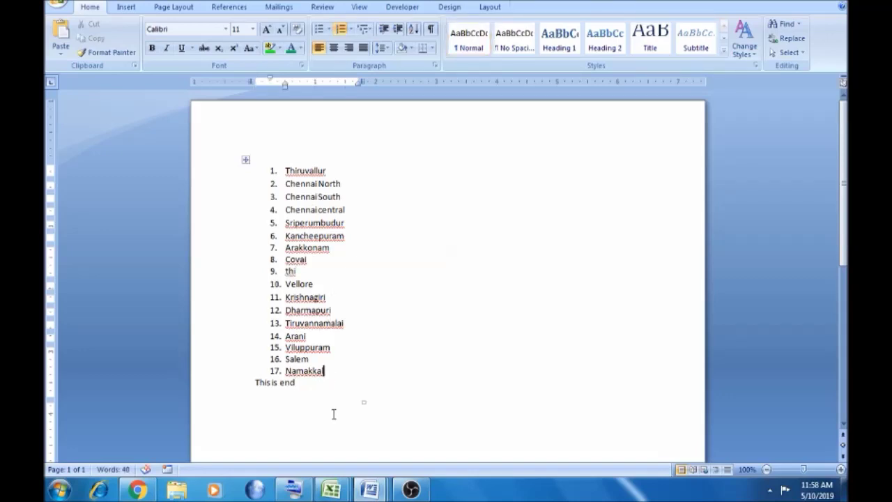
click(311, 386)
key(Return)
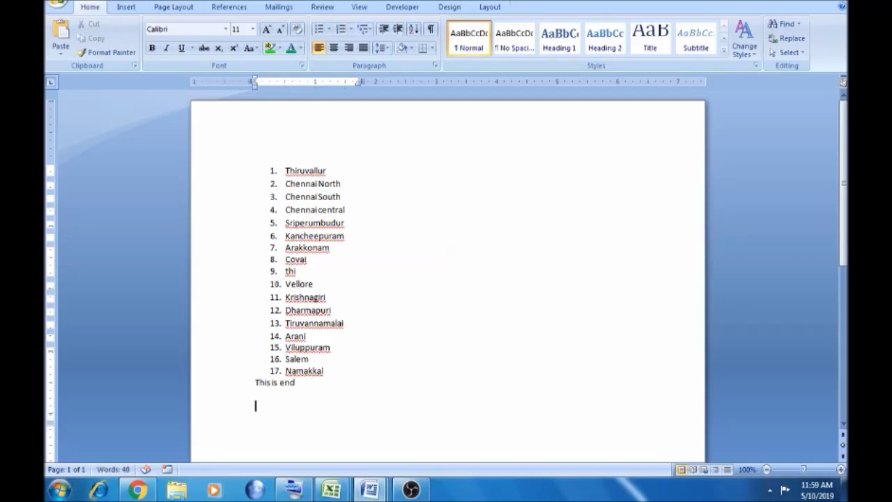
Try a '1. Chennai' numbered item, then undo the automatic numbering
text(1.)
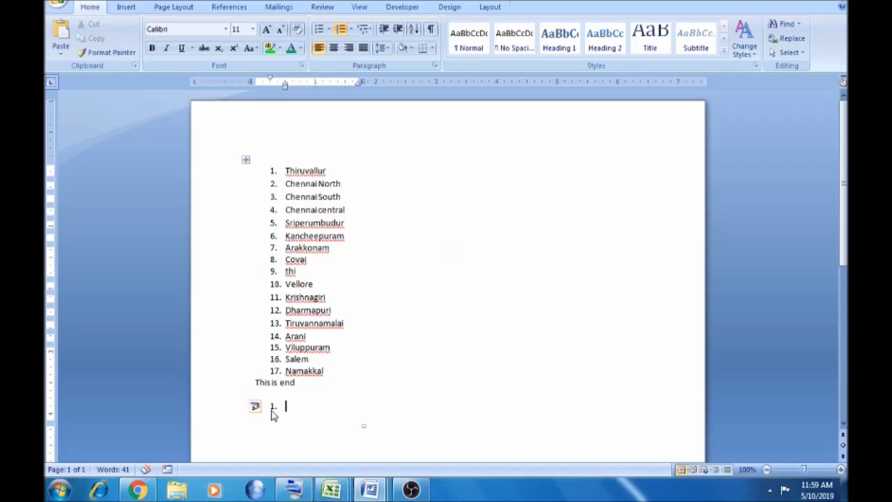
text(Chennai)
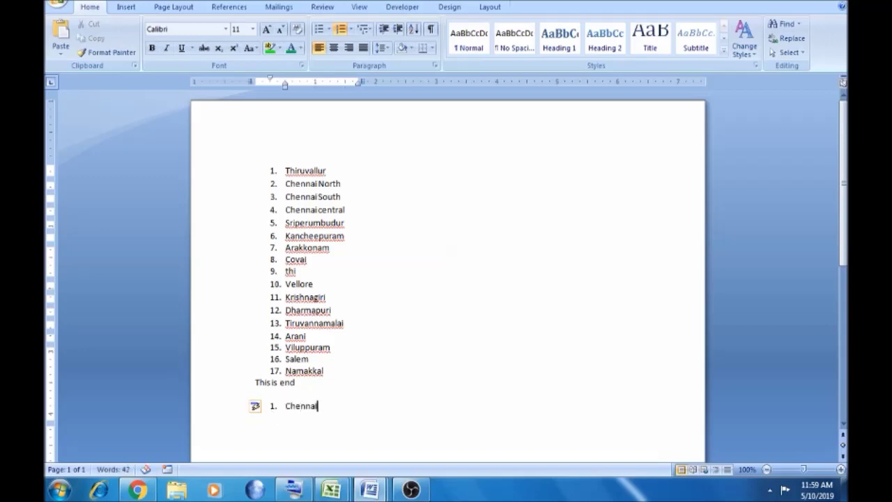
key(Return)
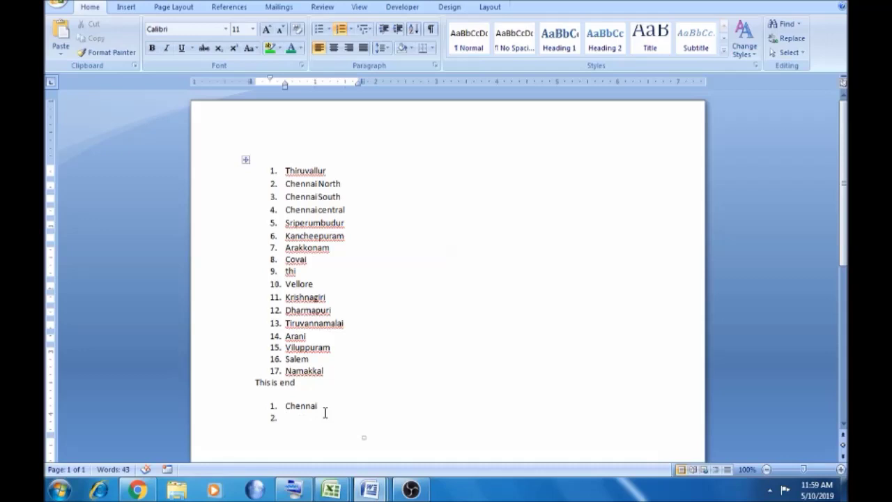
key(ctrl+z)
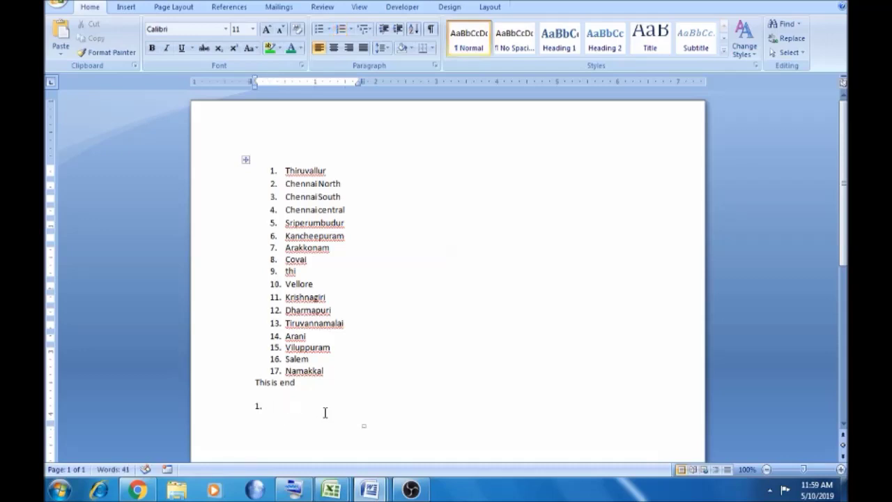
key(ctrl+z)
Type 'a.' to start a lettered list with a. Chennai and b. Covai
key(Return)
key(Return)
text(a.)
key(space)
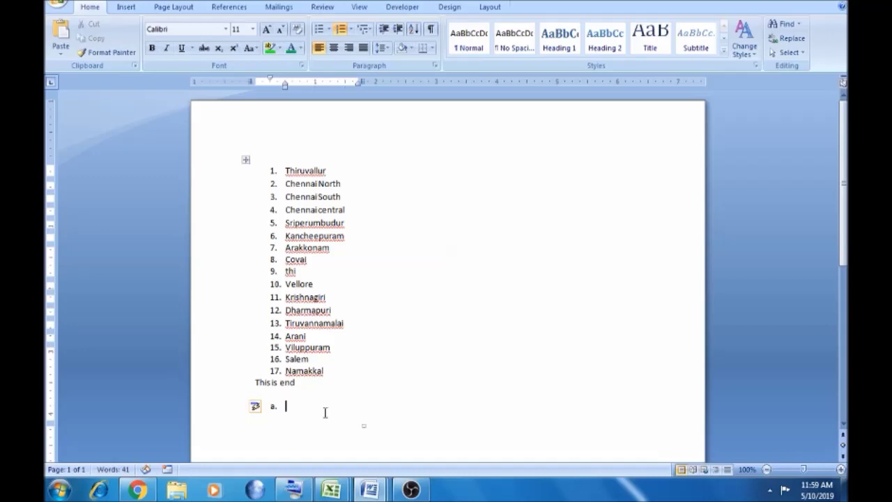
text(Chennai)
key(Return)
text(Covai)
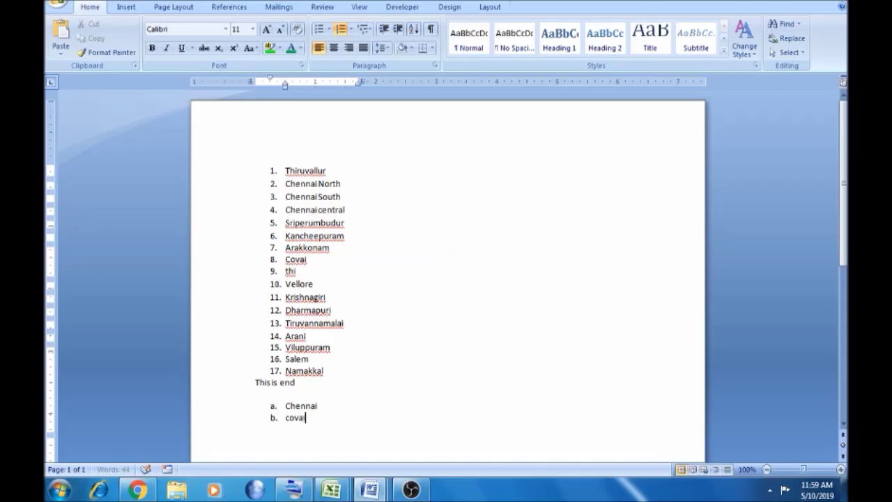
key(Return)
key(Return)
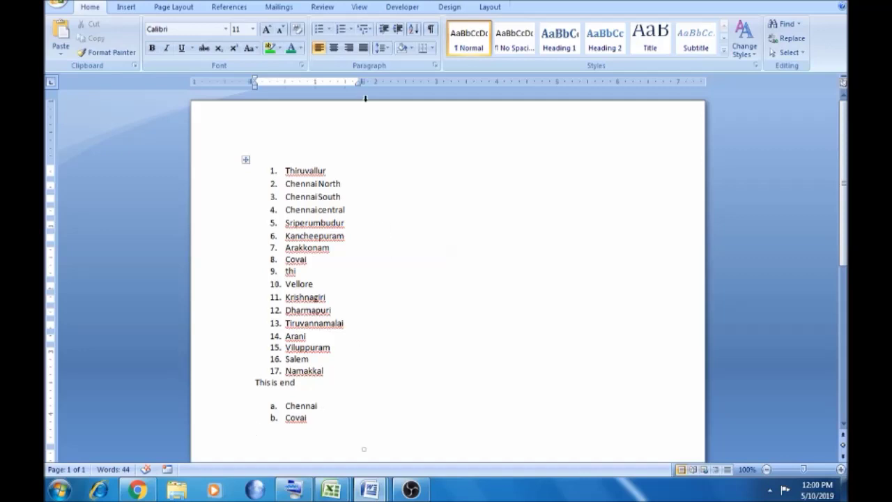
Demote Vellore to a lower list level through the Numbering dropdown
click(352, 30)
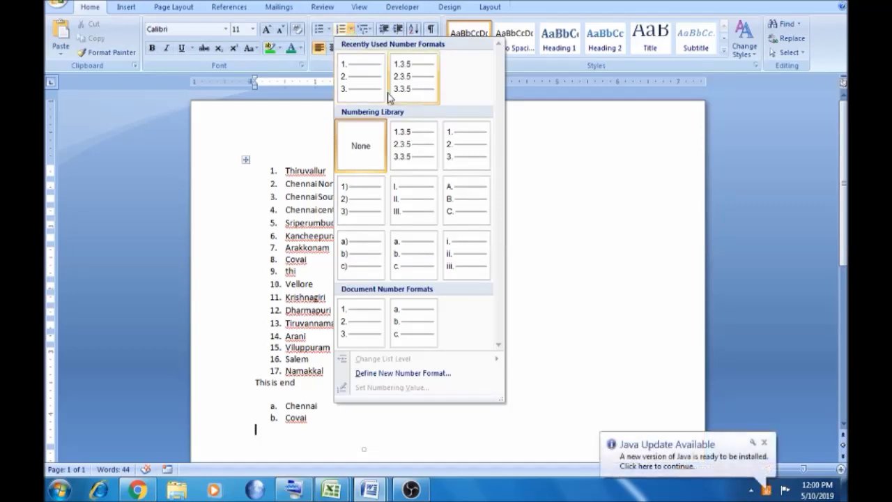
click(297, 300)
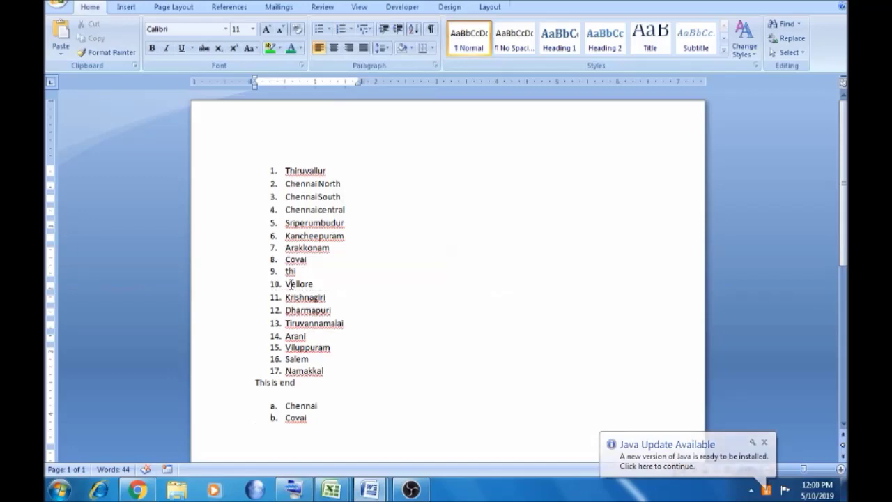
click(291, 283)
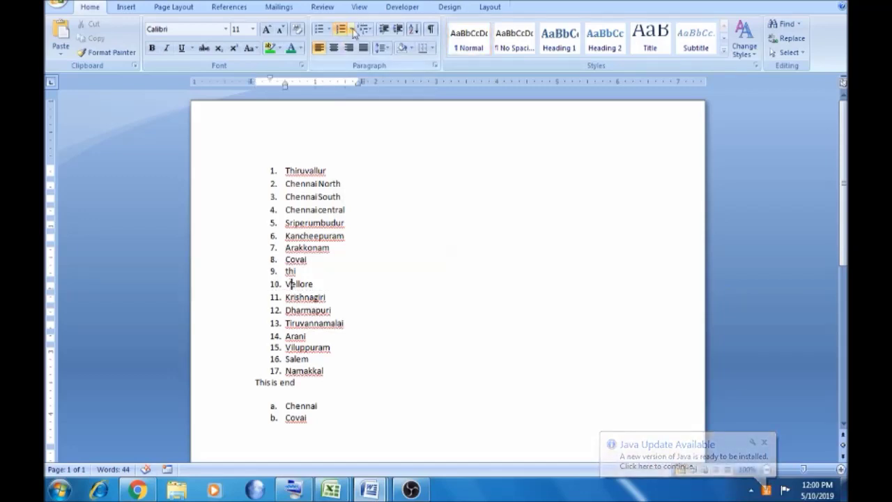
click(352, 30)
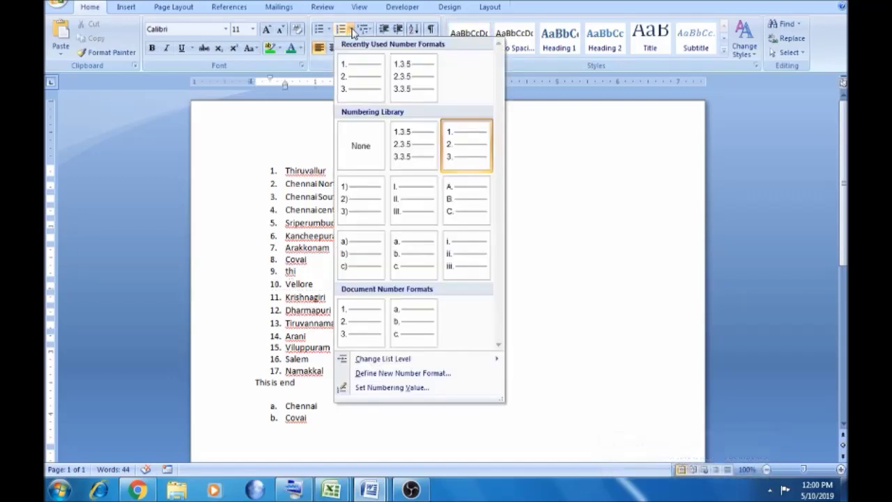
mouse_move(412, 361)
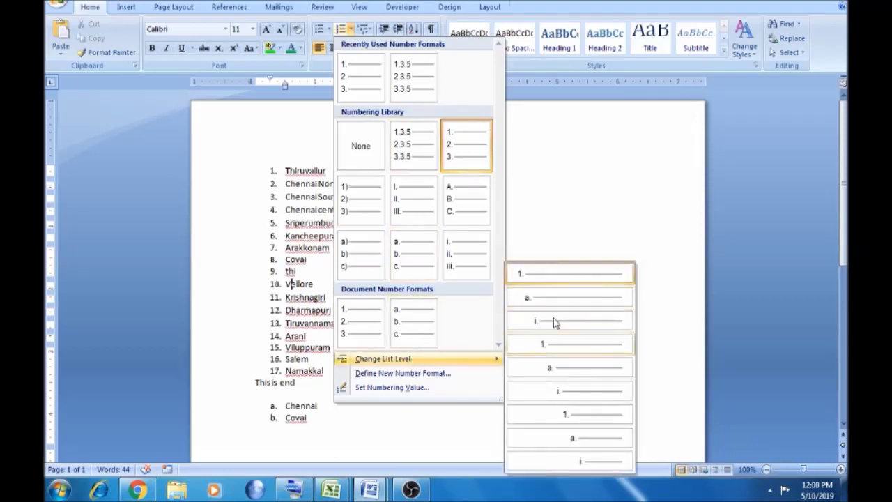
click(566, 371)
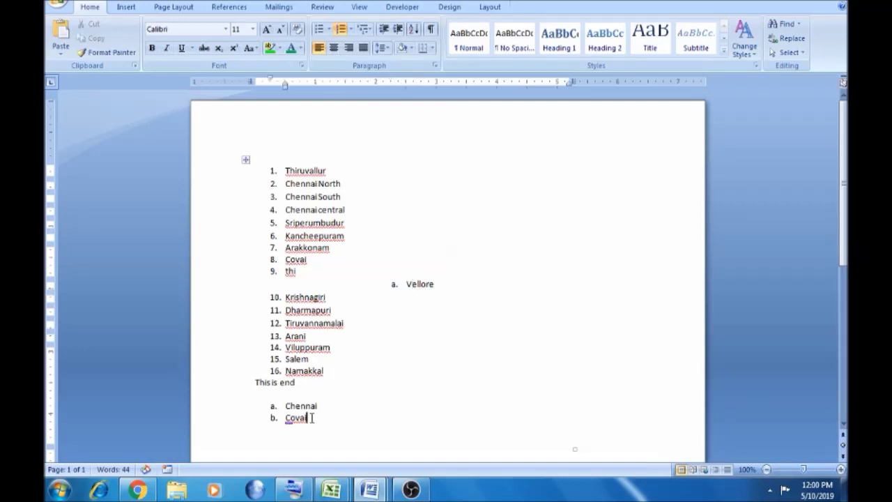
Return the whole list, lettered items included, to the top level and open Define New Number Format
drag(309, 415, 273, 163)
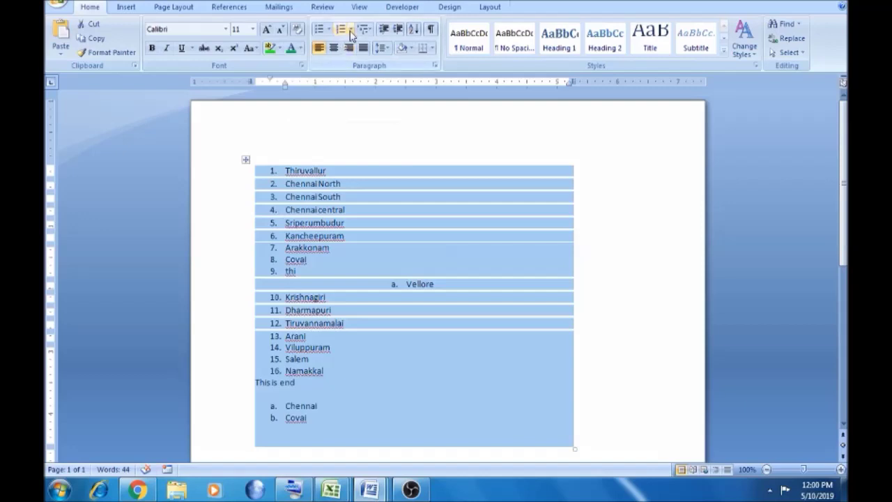
click(350, 29)
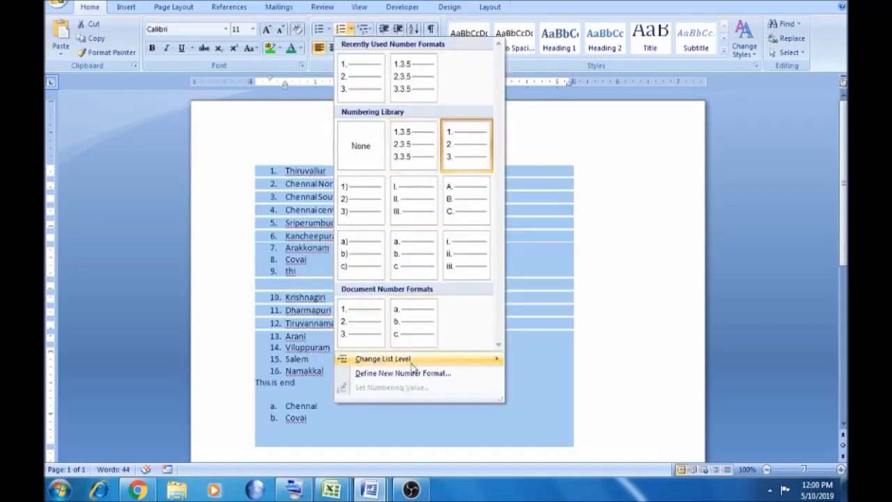
mouse_move(416, 358)
click(548, 272)
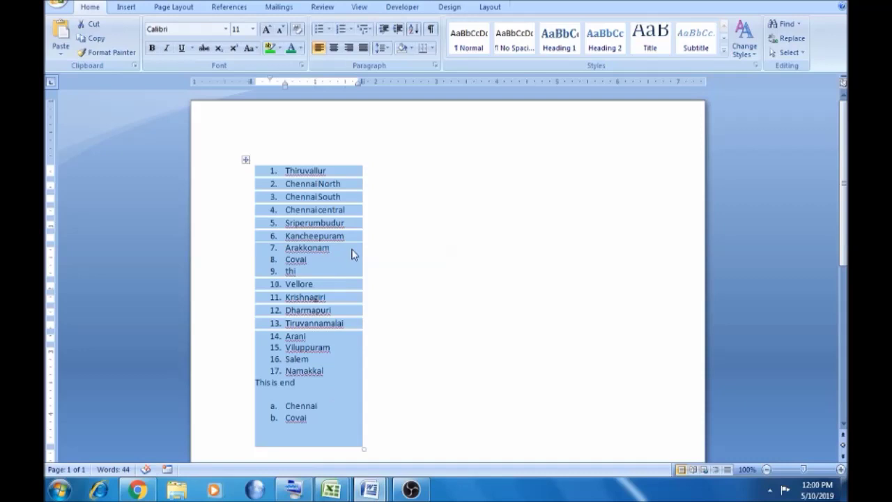
click(352, 31)
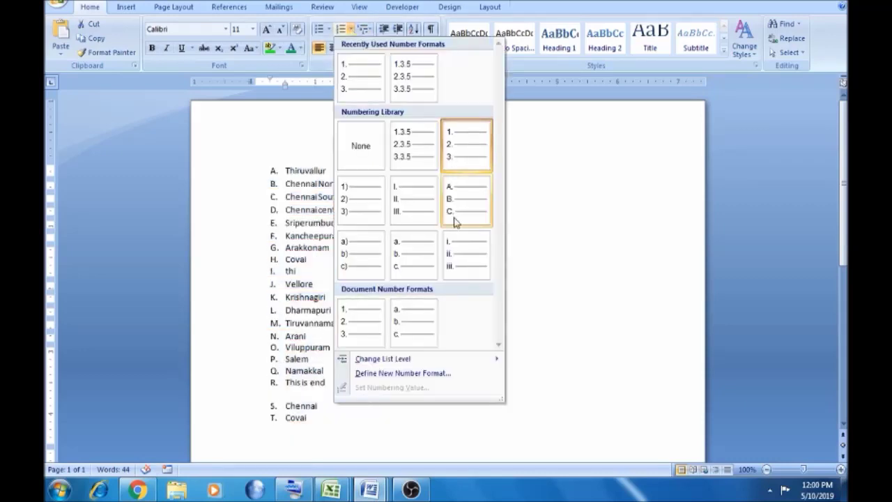
mouse_move(409, 360)
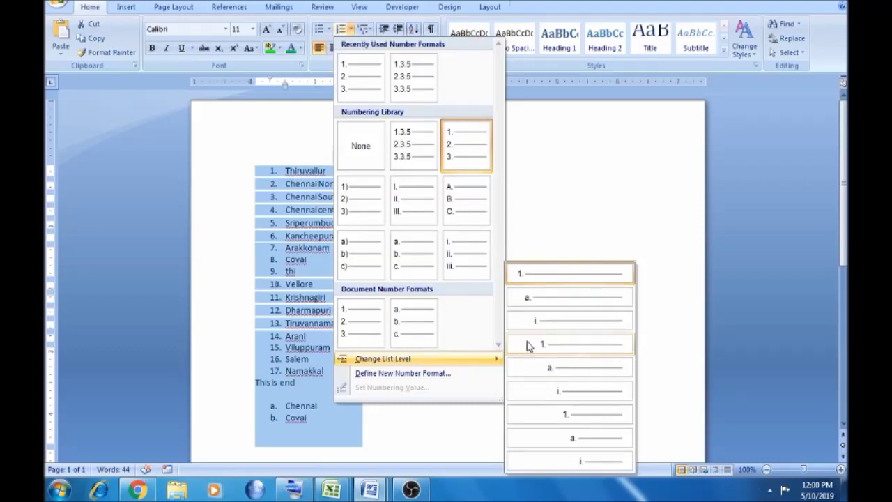
click(448, 374)
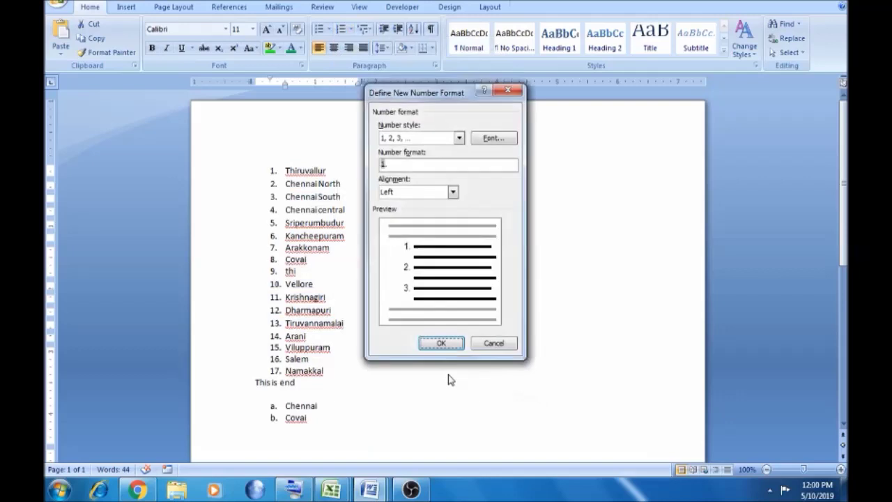
Set the Number style to ordinal 1st, 2nd, 3rd and apply it to the whole list
click(407, 165)
click(459, 139)
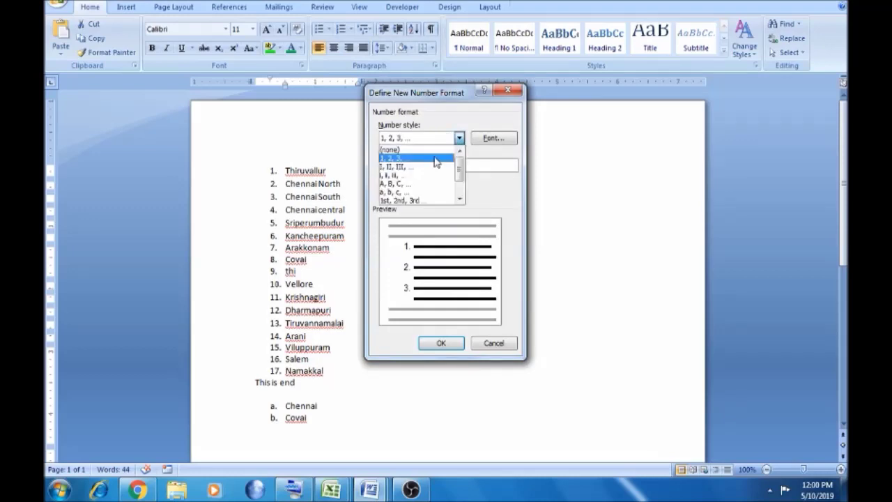
click(435, 159)
click(459, 138)
key(Down)
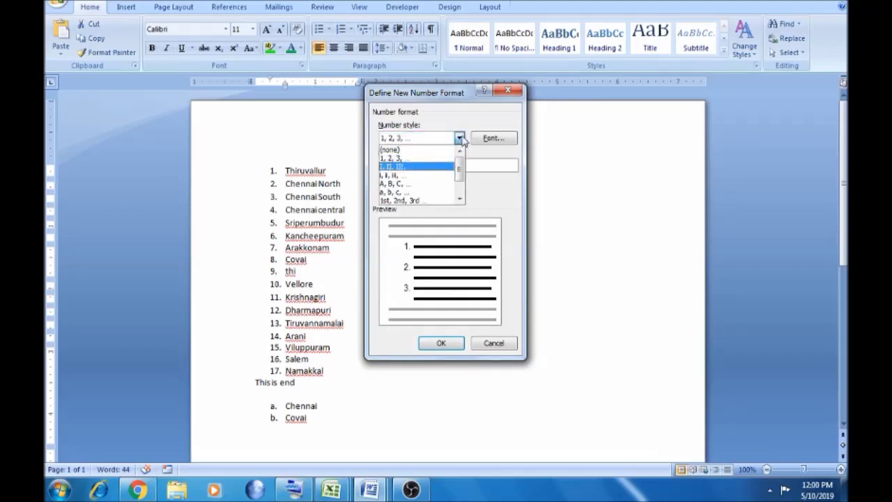
key(Down)
key(Down)
key(Down)
key(Down)
key(Down)
key(Up)
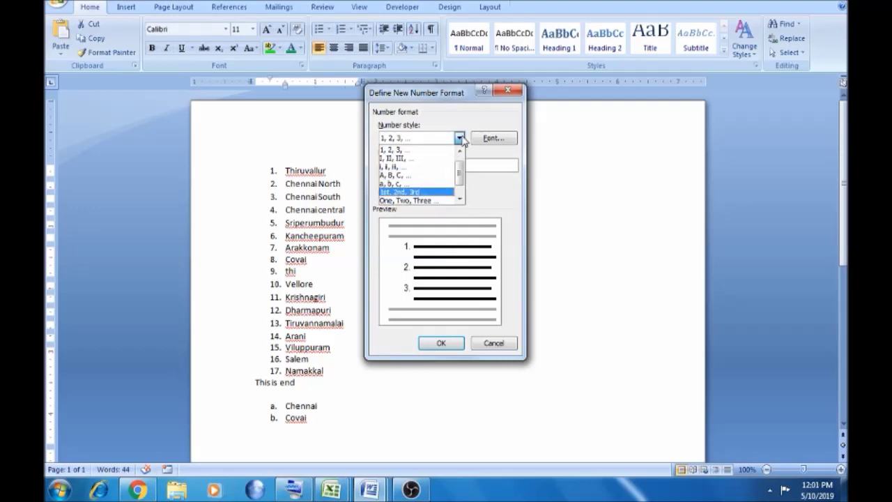
key(Up)
key(Up)
key(Up)
key(Up)
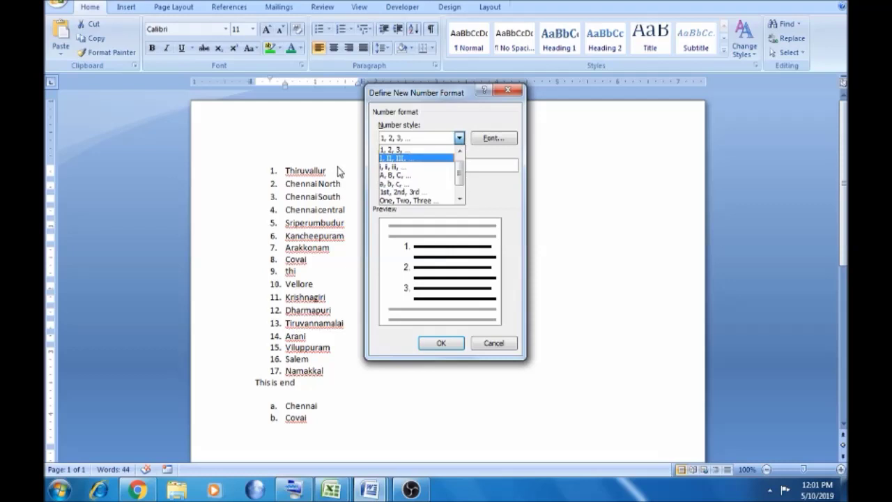
click(414, 192)
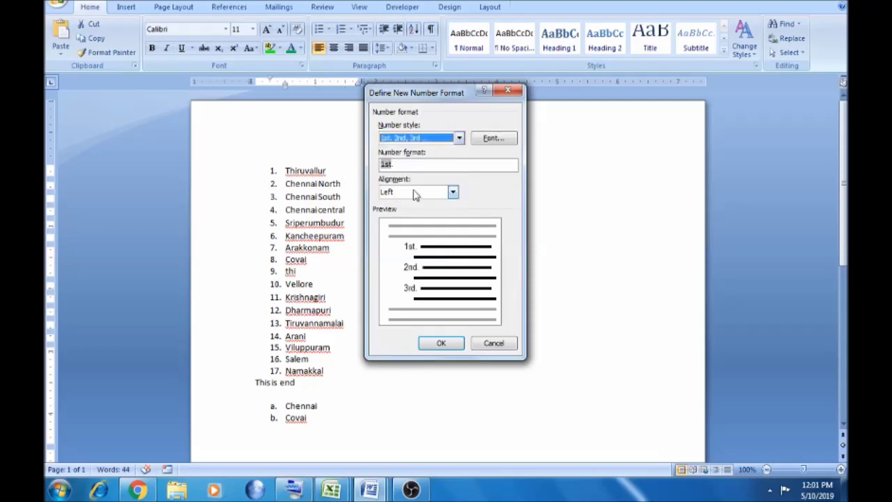
click(436, 342)
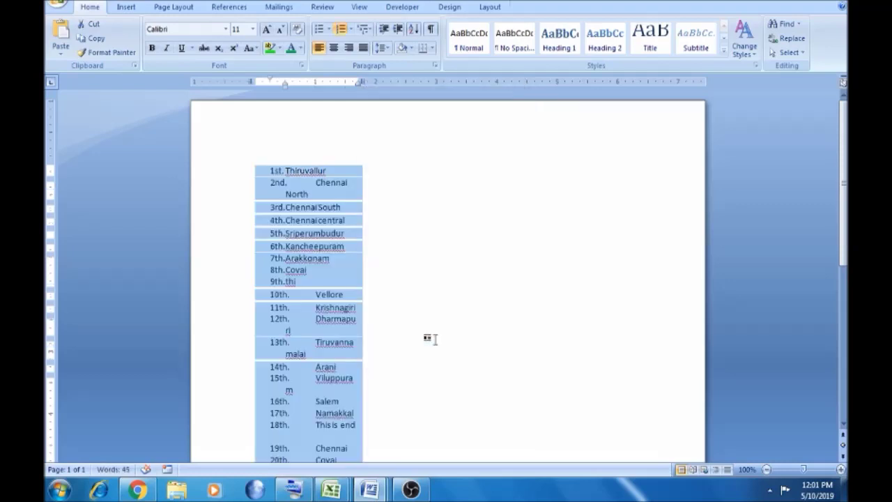
Drag the list column's boundary right on the ruler, pushing city names below their numbers
click(292, 172)
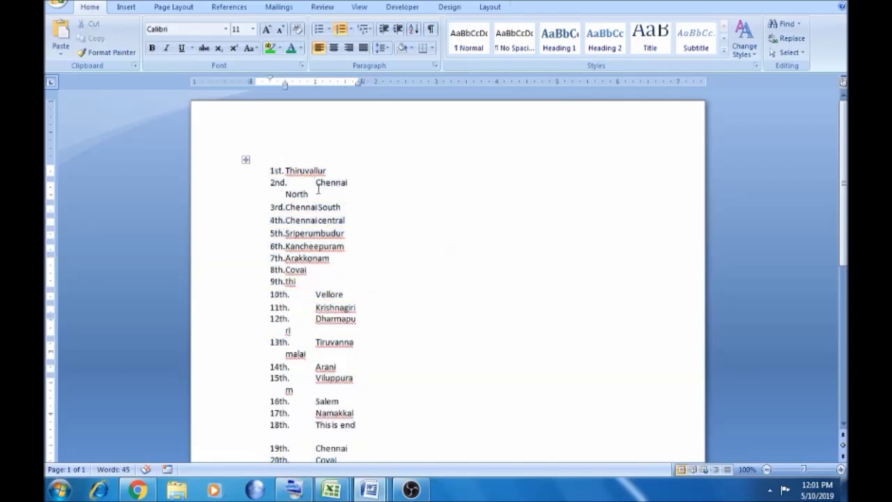
click(357, 140)
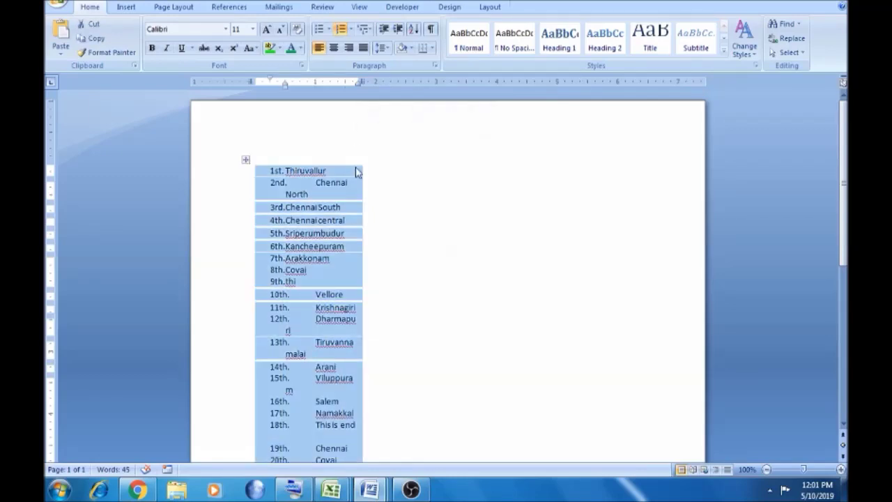
click(356, 162)
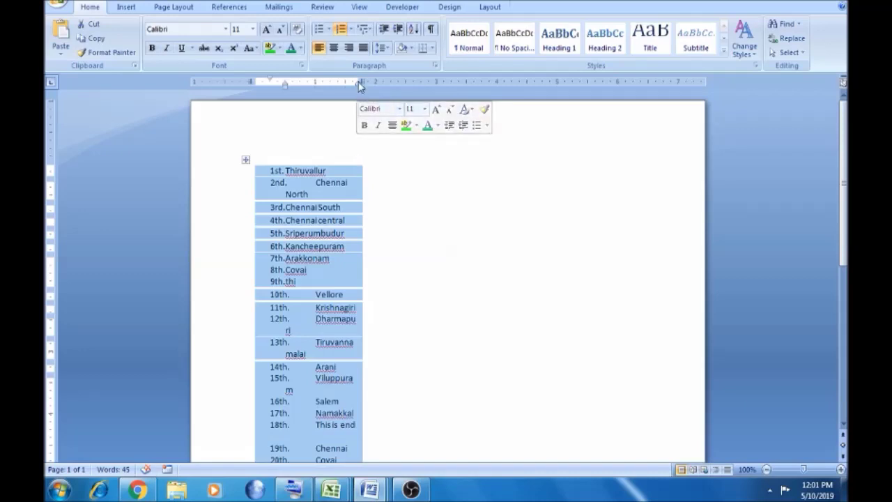
drag(358, 82, 394, 82)
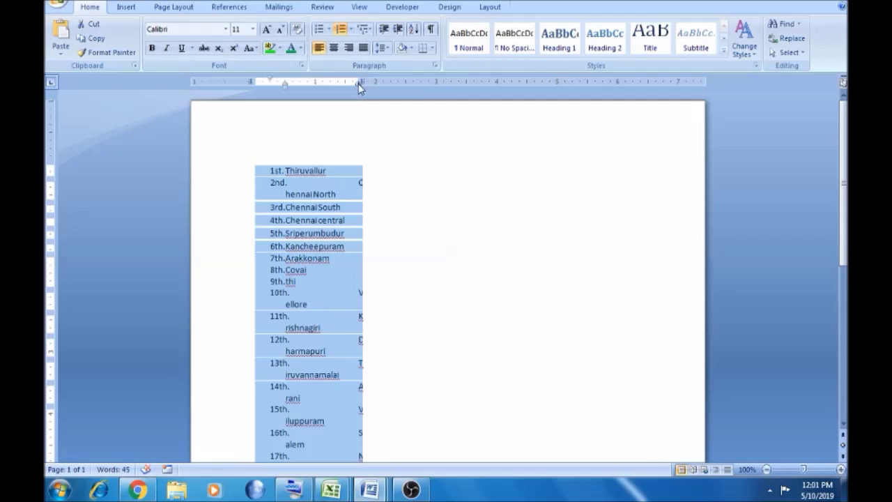
mouse_move(359, 83)
mouse_down()
mouse_move(410, 83)
mouse_move(411, 94)
mouse_up()
click(304, 172)
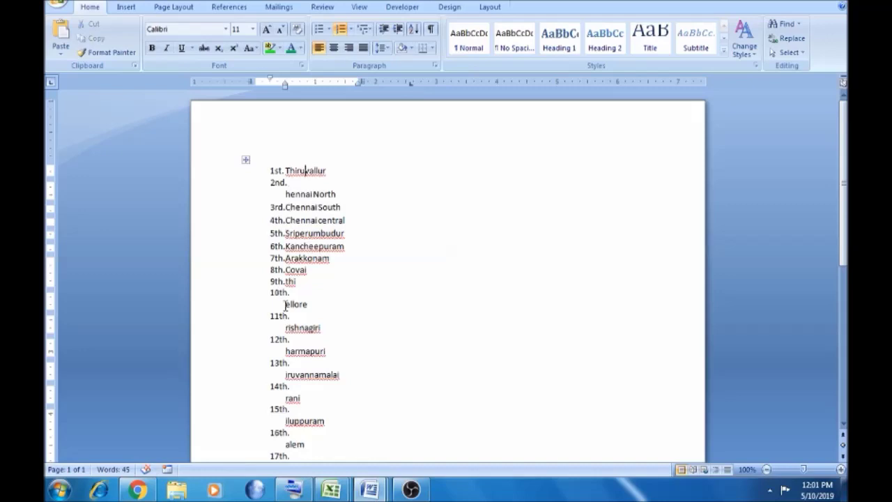
Select the whole list and choose the 1, 2, 3 number style in Define New Number Format
key(ctrl+a)
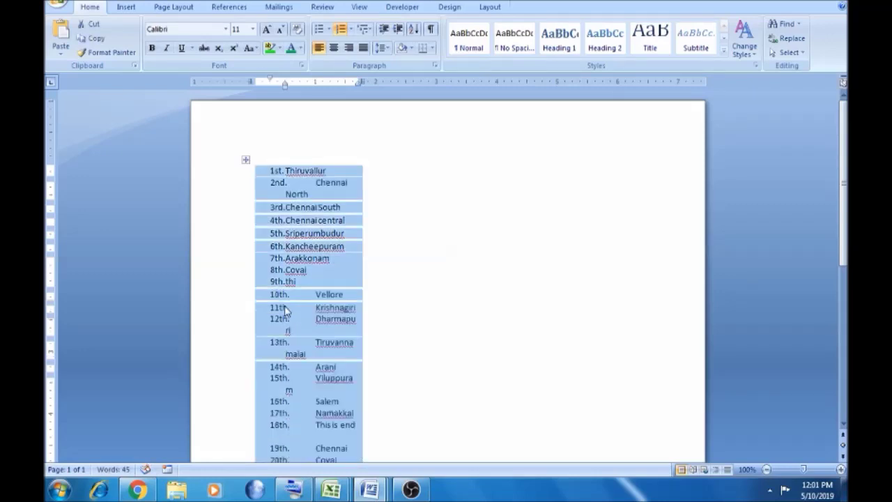
click(353, 29)
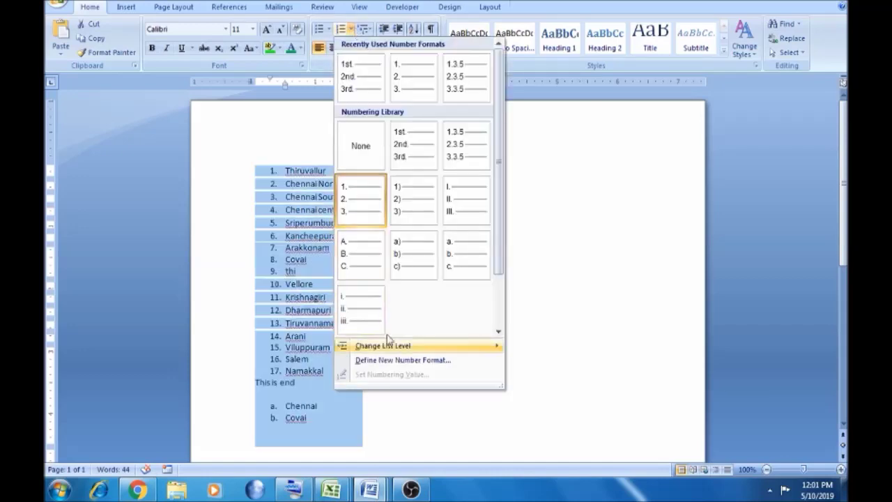
click(390, 360)
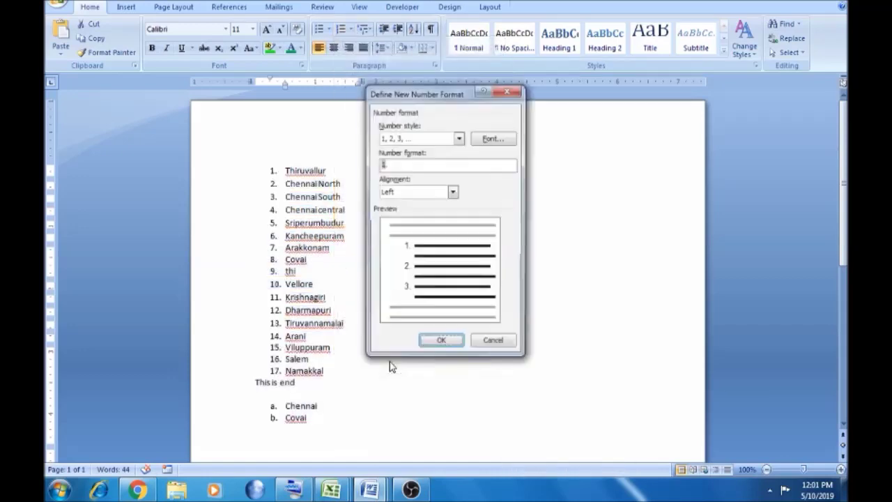
click(459, 138)
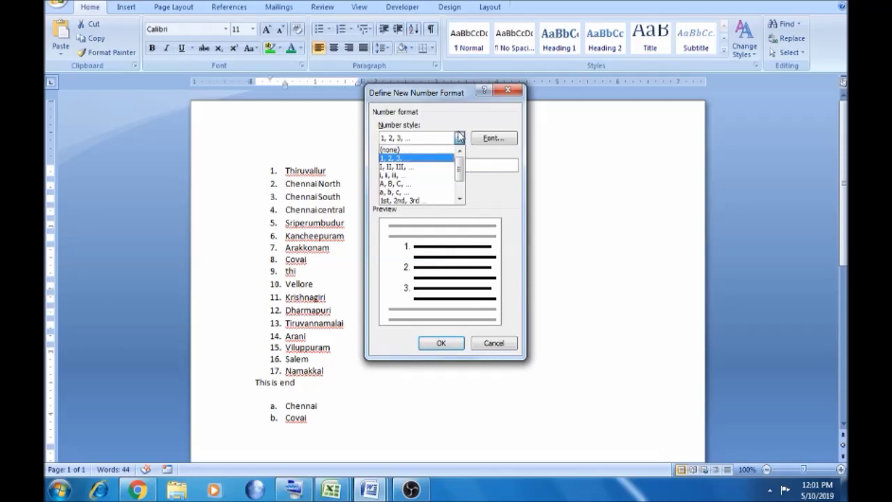
click(459, 200)
click(460, 200)
click(459, 200)
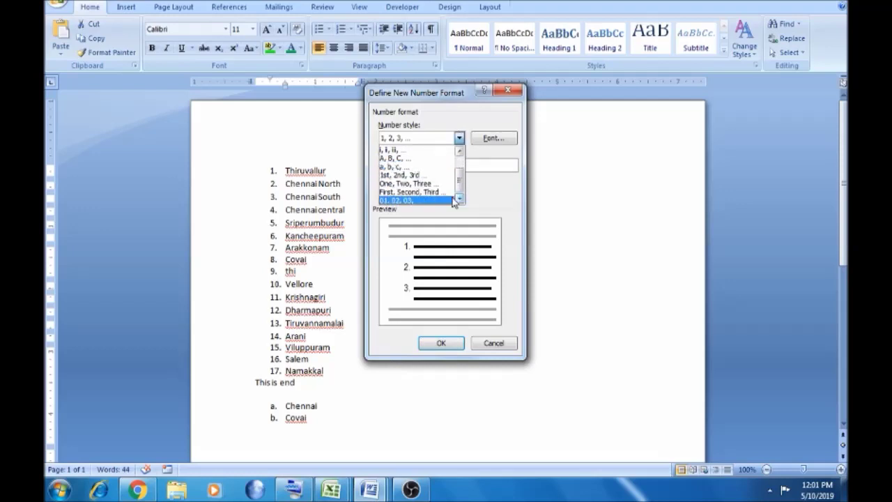
click(477, 193)
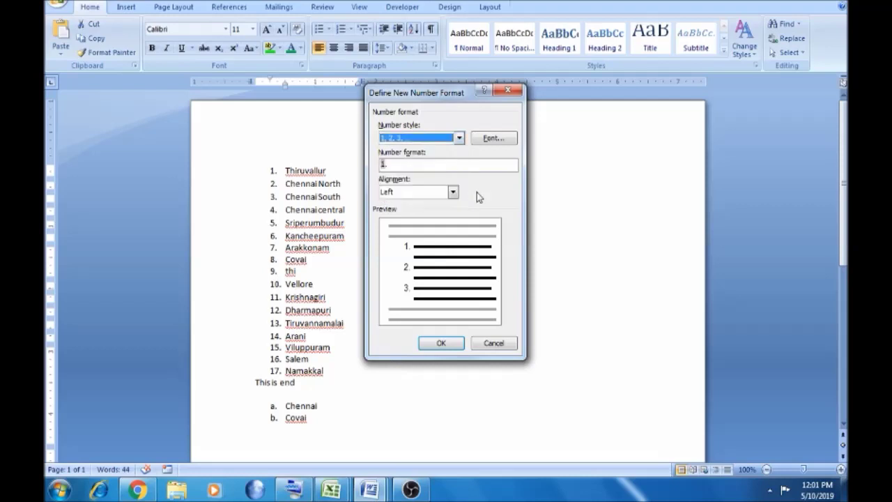
Give the list numbers 12 pt size and a red underline colour, and apply
click(499, 142)
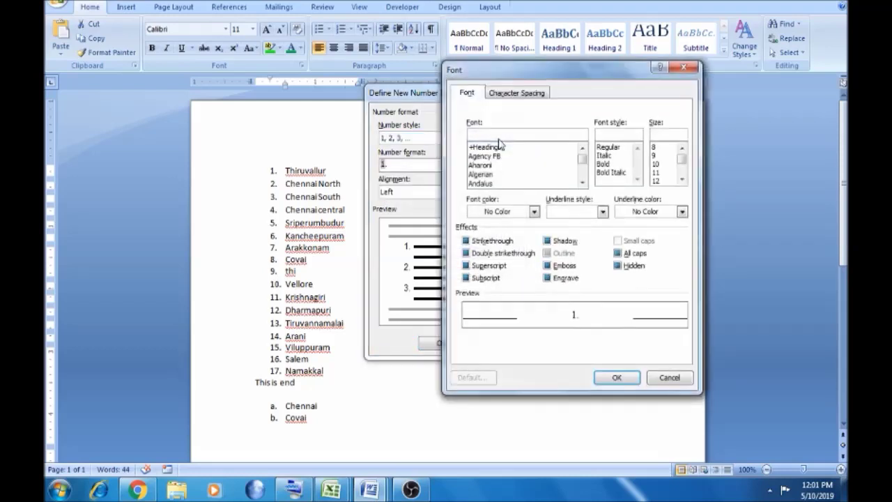
click(657, 181)
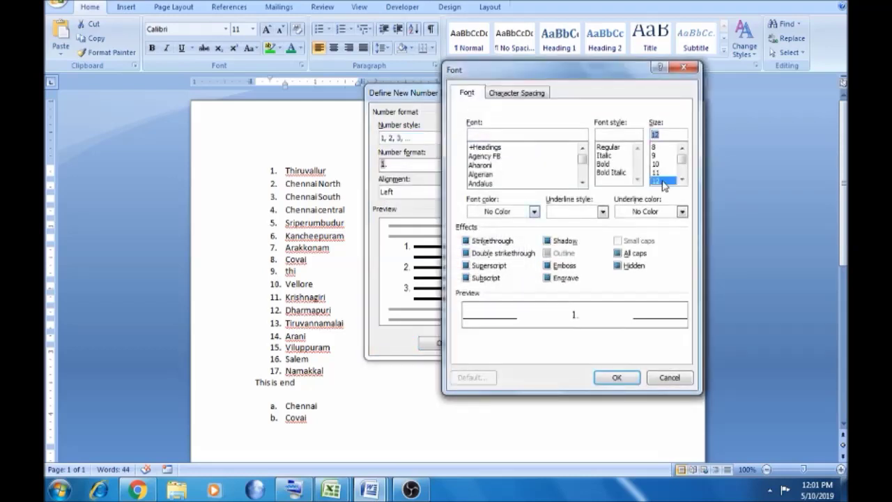
click(681, 212)
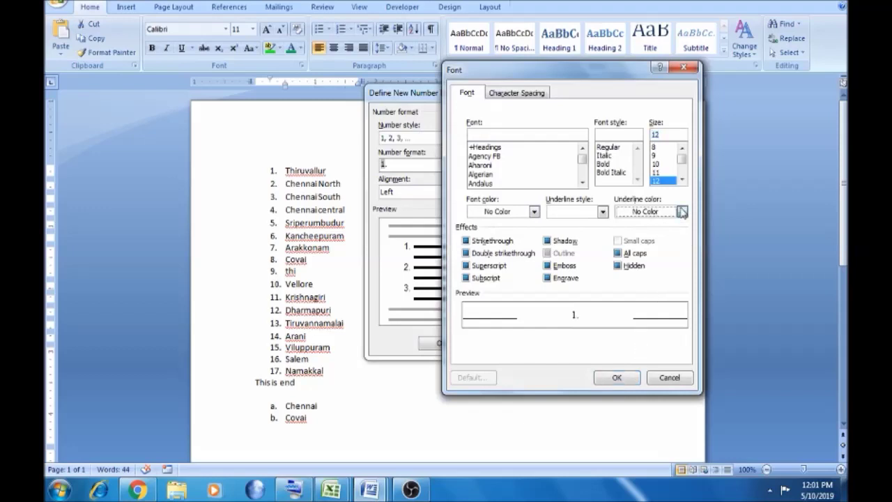
click(681, 211)
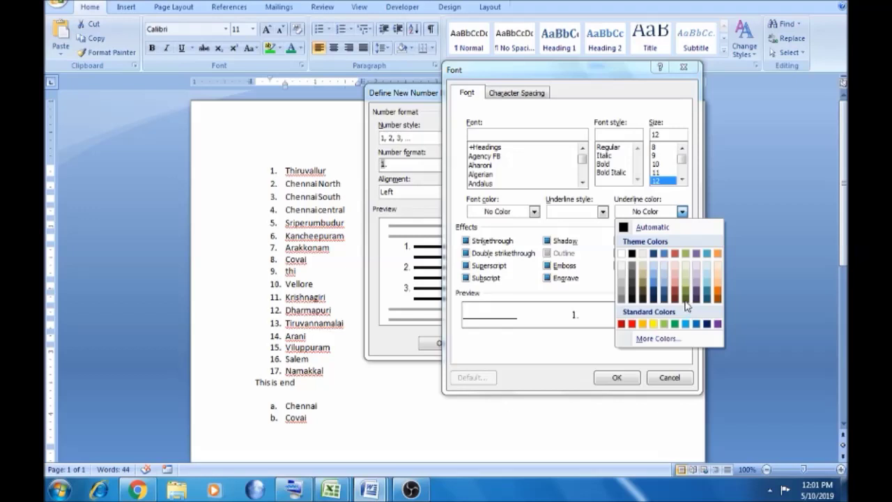
click(620, 323)
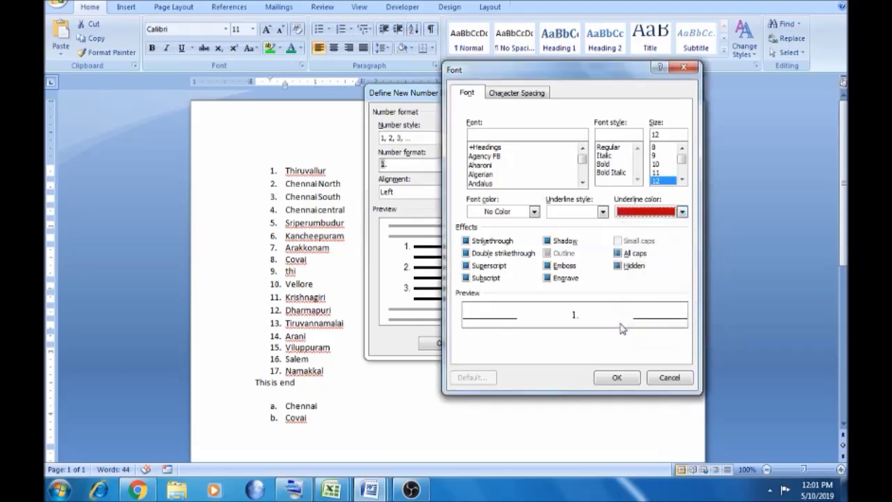
click(616, 377)
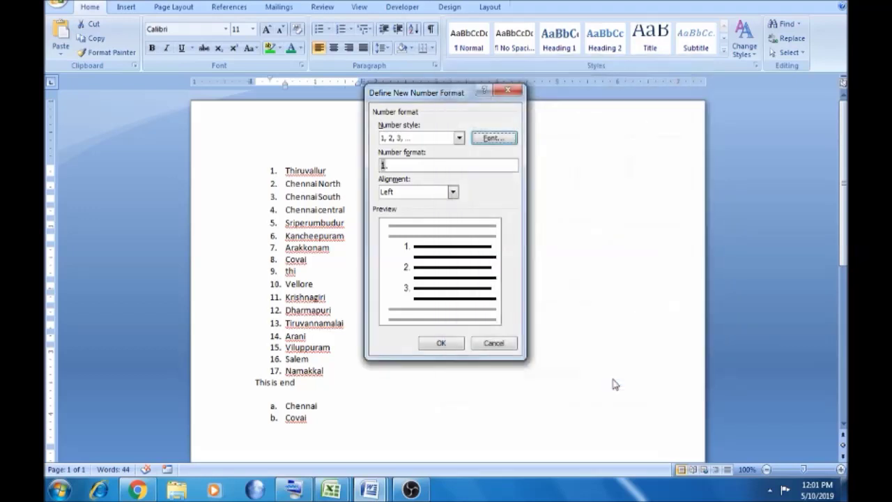
click(441, 343)
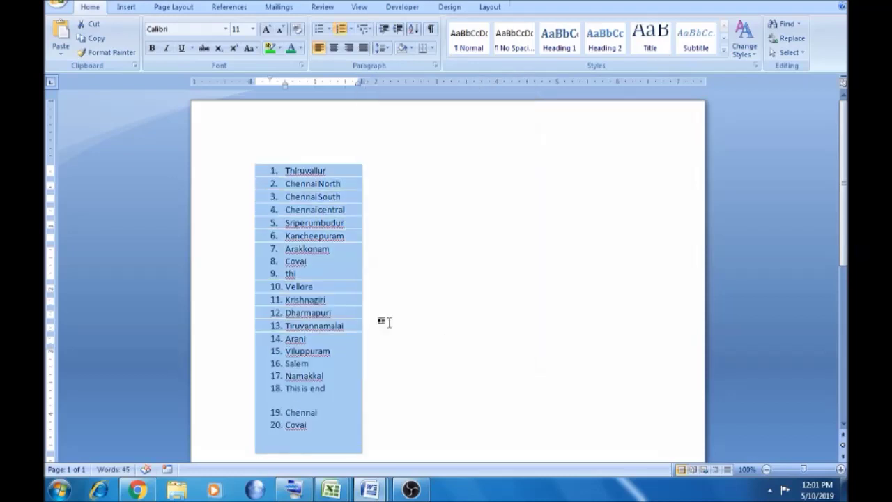
click(376, 317)
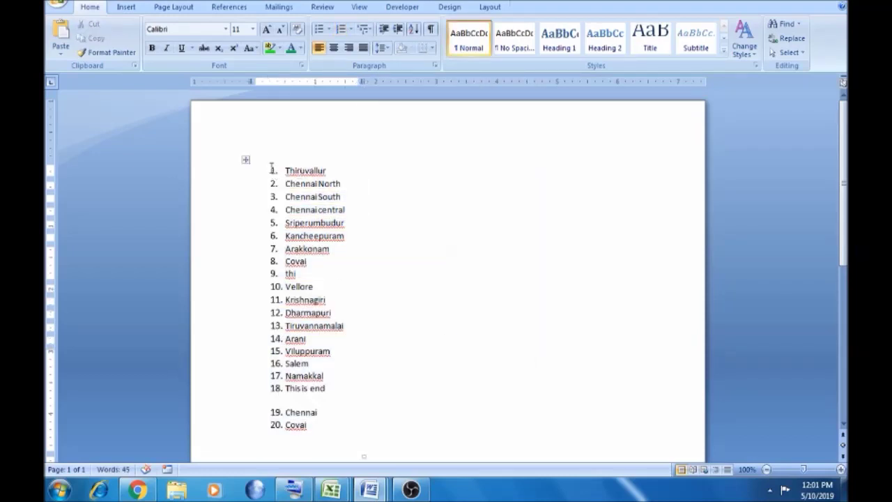
Format the whole list's numbers as 72 pt green through Define New Number Format
drag(271, 166, 317, 390)
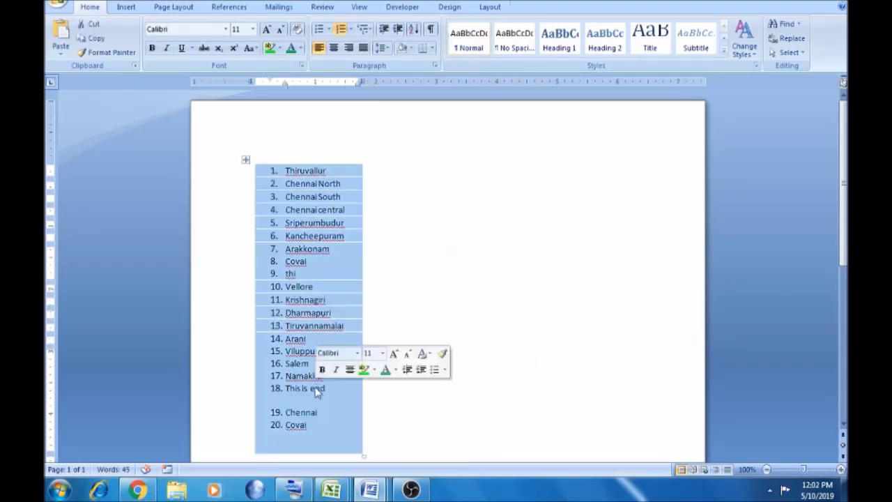
click(349, 30)
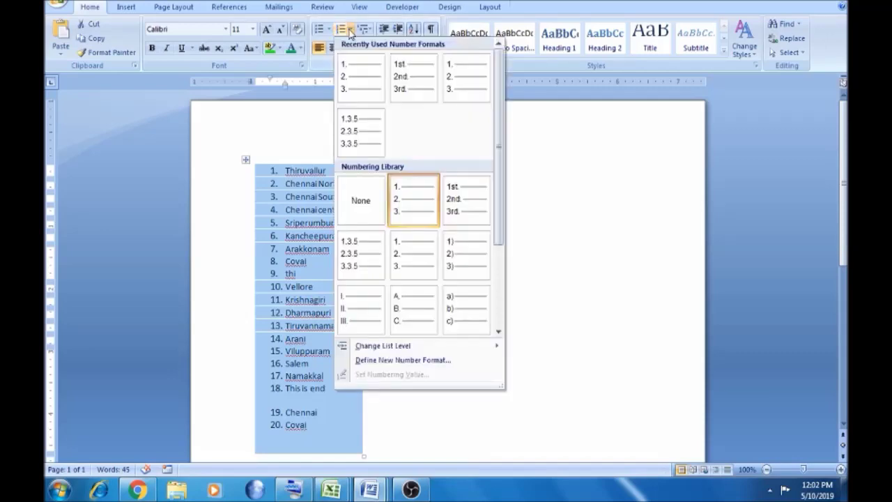
click(404, 360)
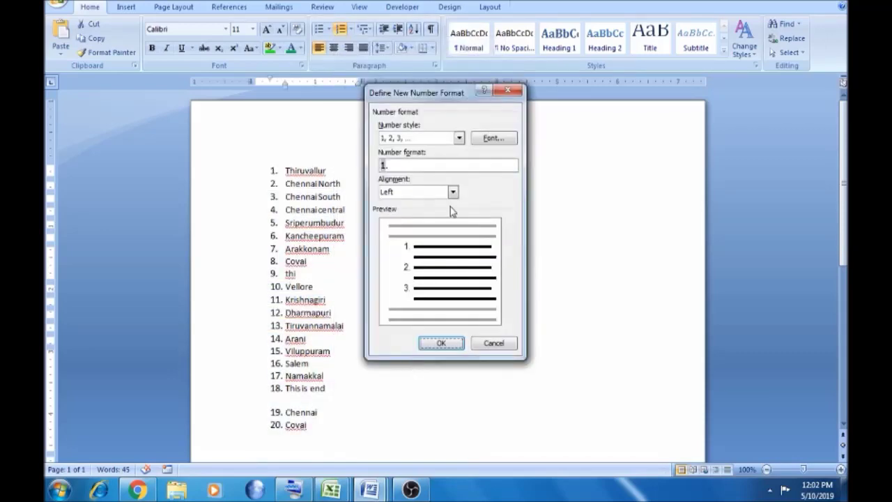
click(495, 138)
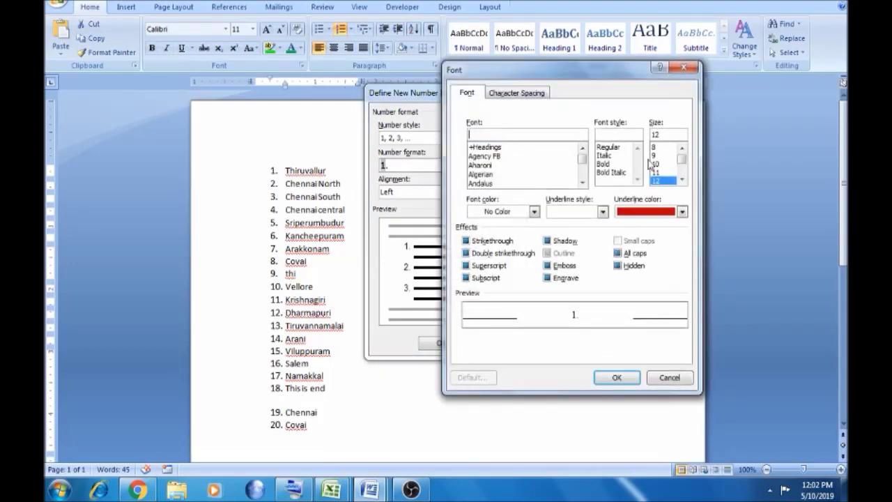
drag(681, 158, 680, 171)
click(666, 181)
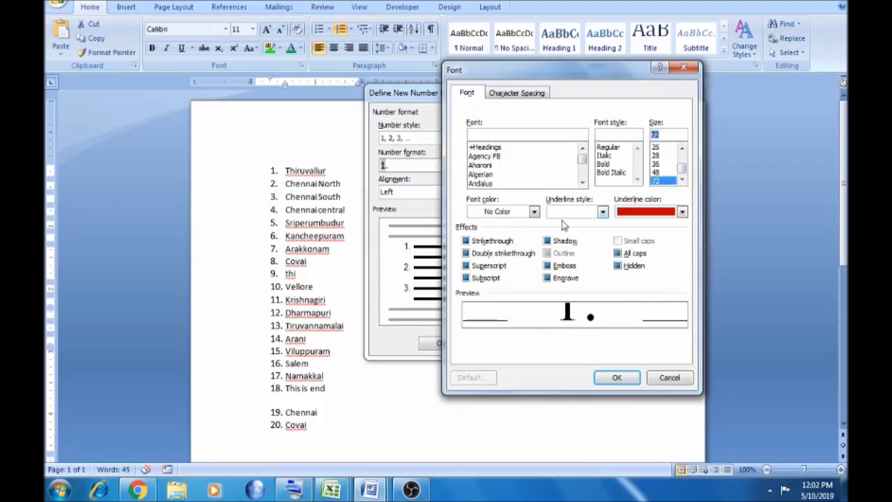
click(534, 211)
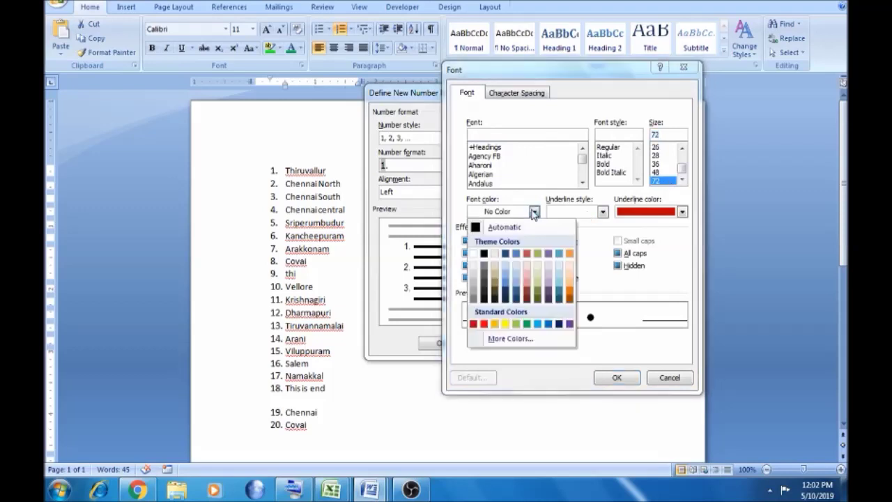
click(527, 325)
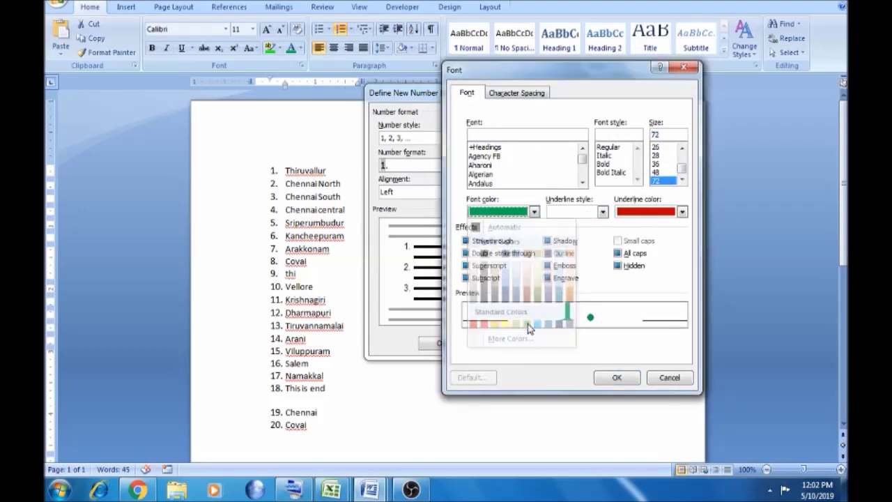
click(615, 377)
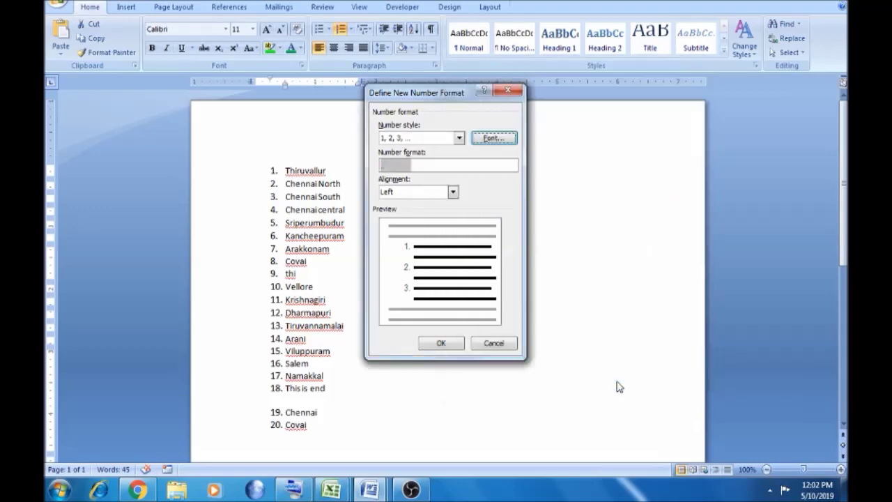
click(441, 343)
click(372, 306)
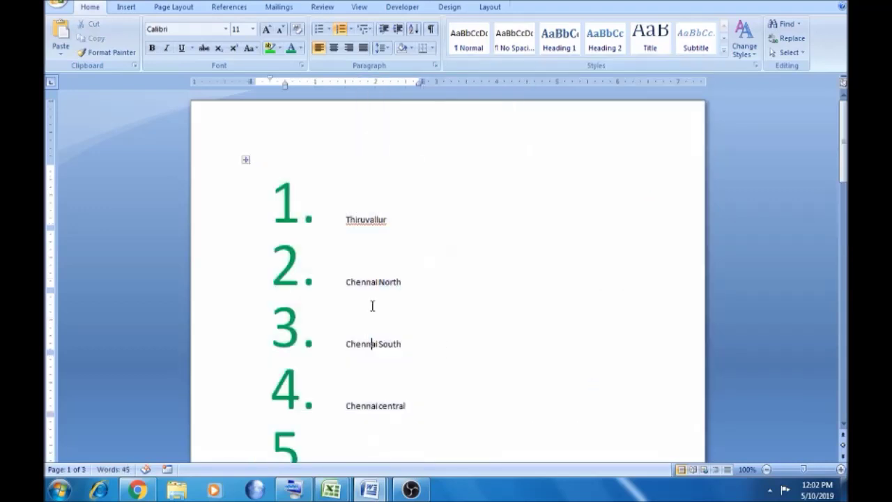
Undo the large green number formatting, restoring small plain numbers
click(289, 202)
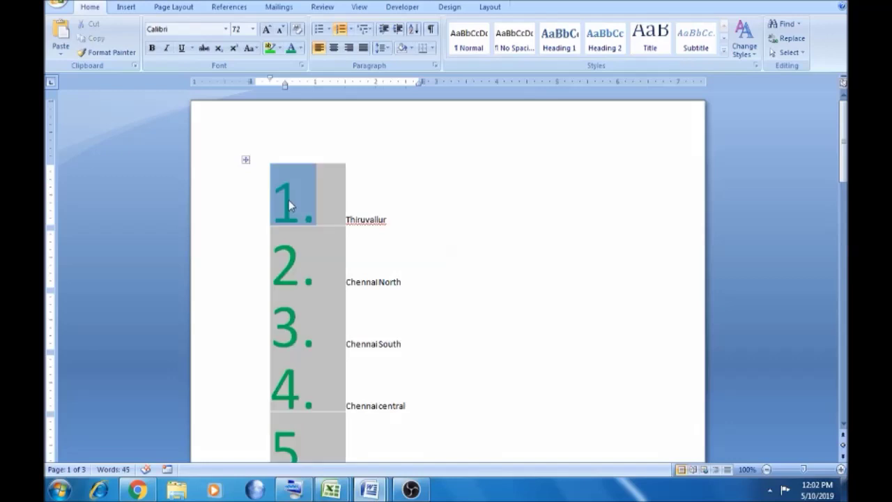
click(309, 257)
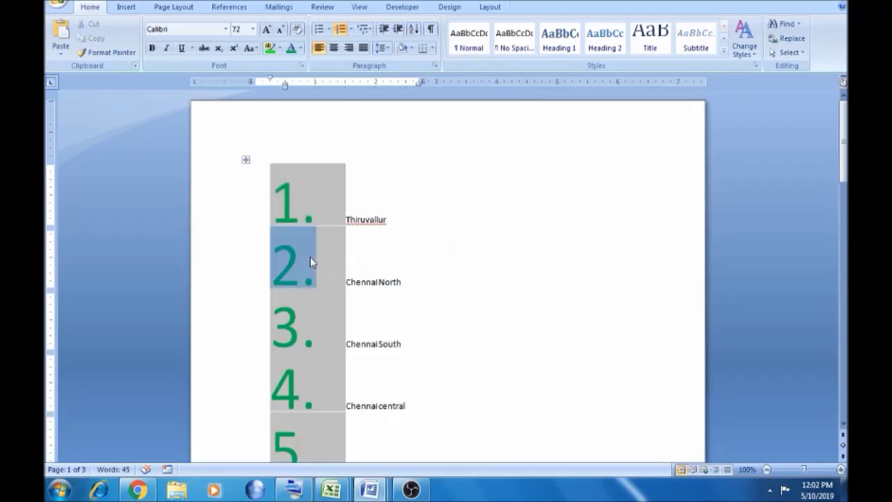
click(296, 203)
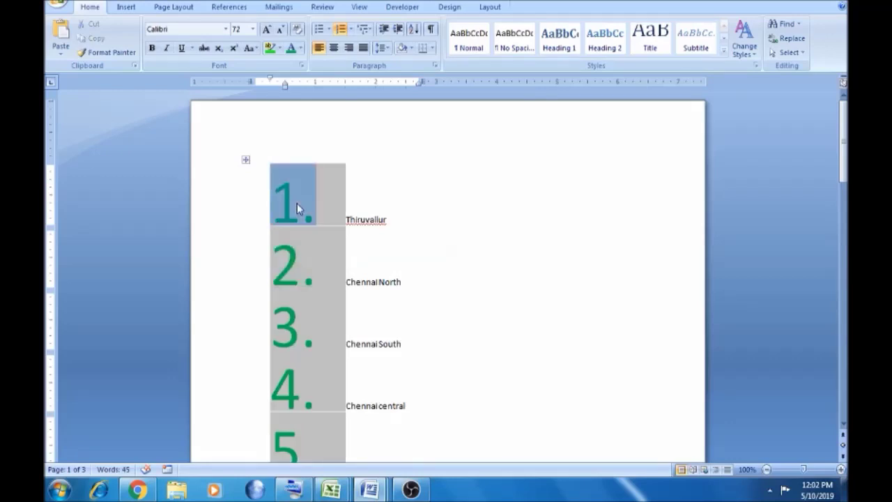
key(ctrl+z)
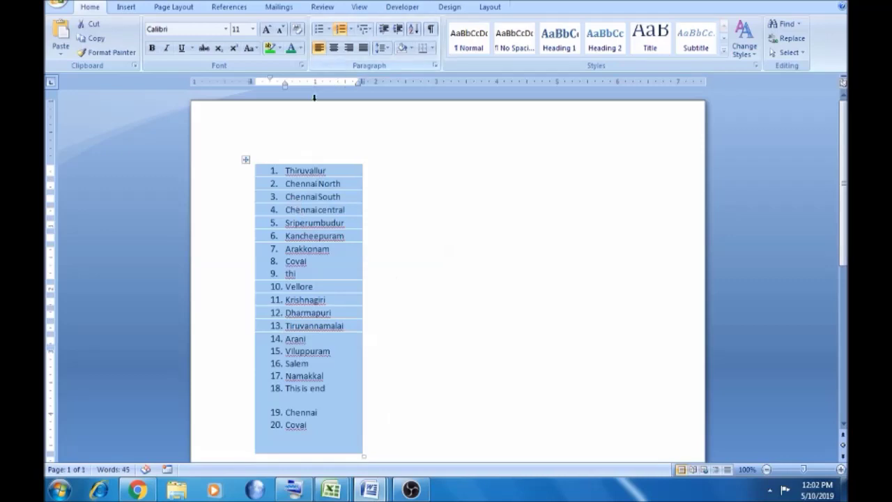
Select the list numbers and keep the 1, 2, 3 style in Define New Number Format
click(301, 174)
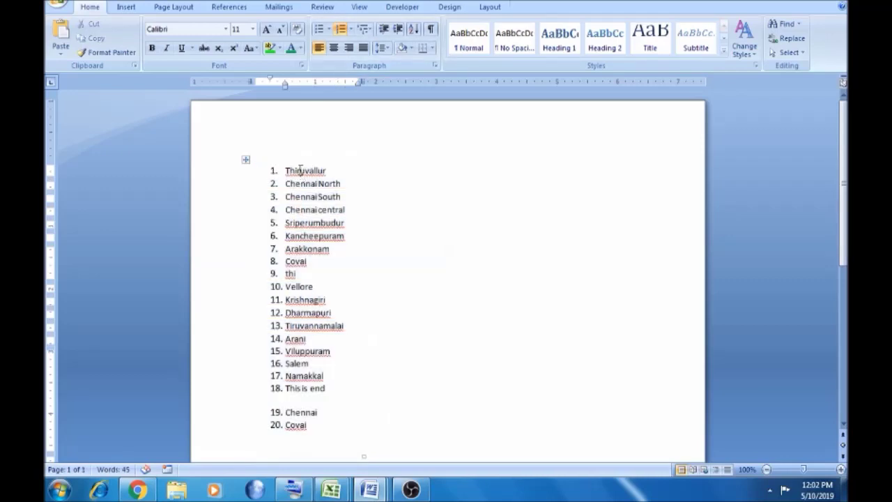
double_click(300, 170)
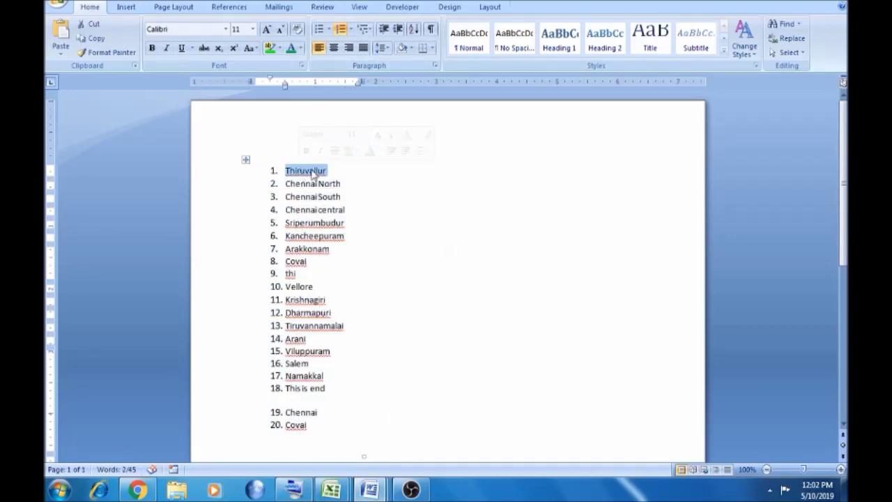
click(274, 173)
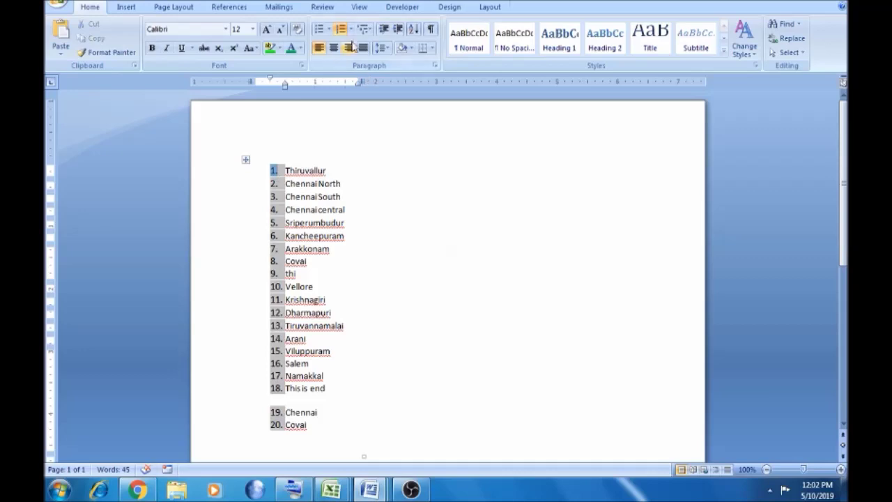
click(351, 30)
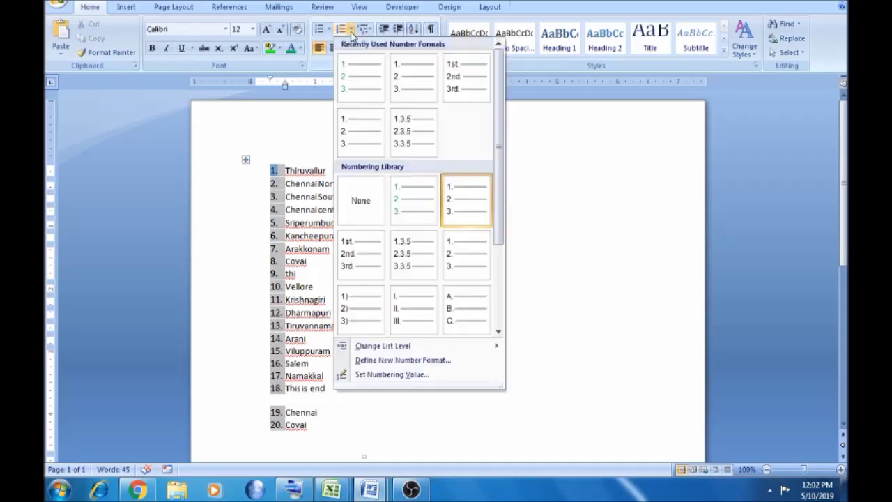
click(413, 367)
click(459, 138)
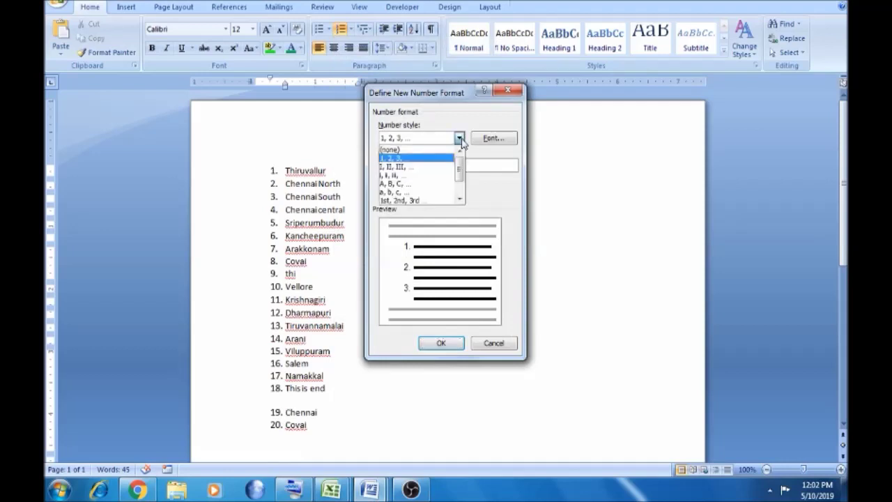
click(486, 138)
click(487, 138)
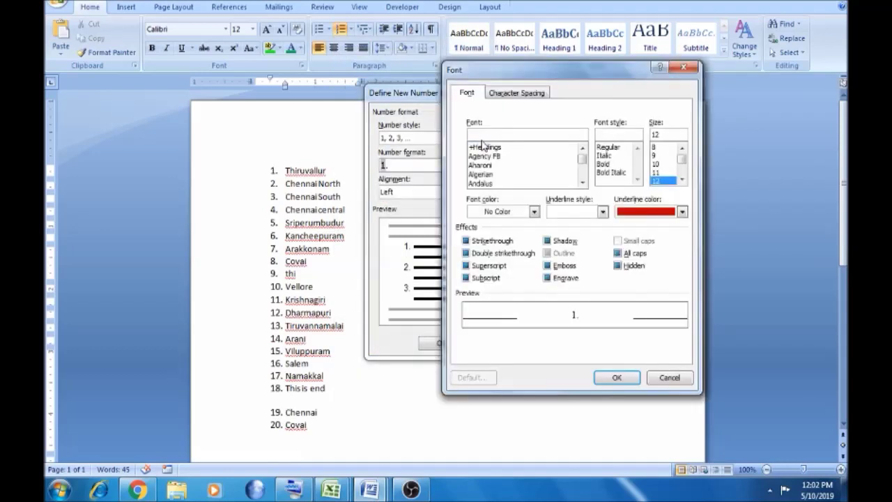
Set the number font to Arial Black and apply it to the list
click(491, 166)
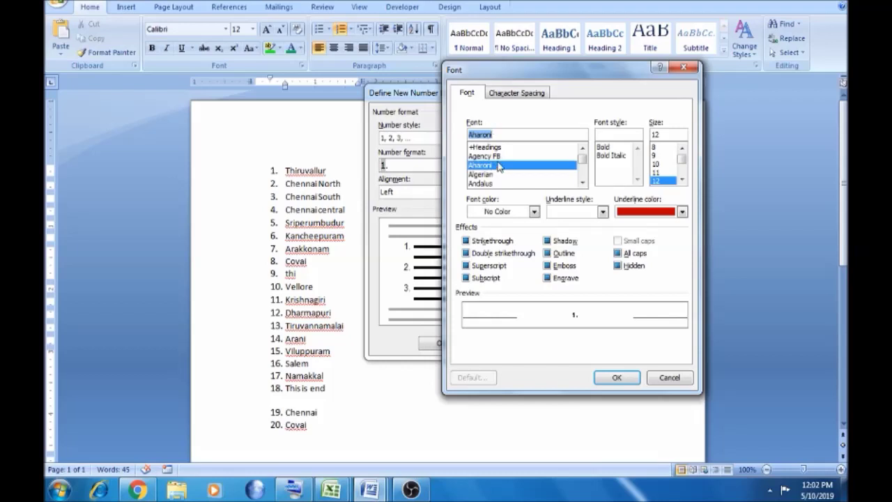
click(582, 183)
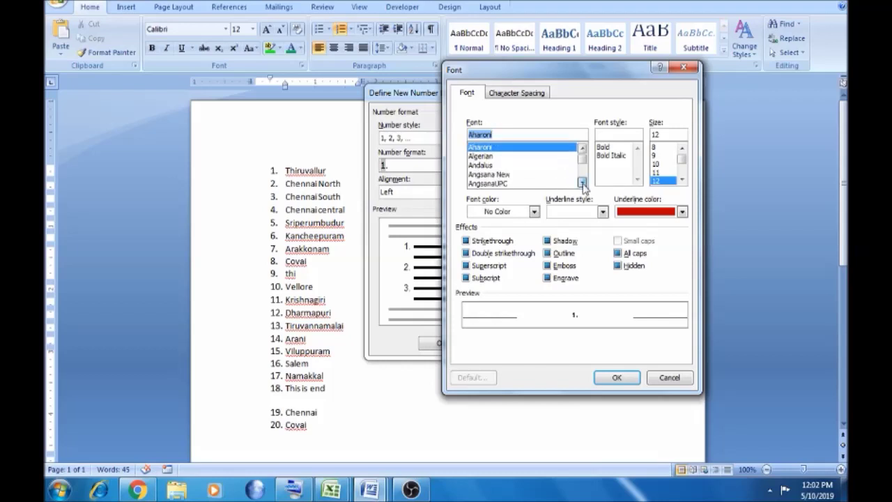
click(582, 182)
click(581, 183)
click(505, 184)
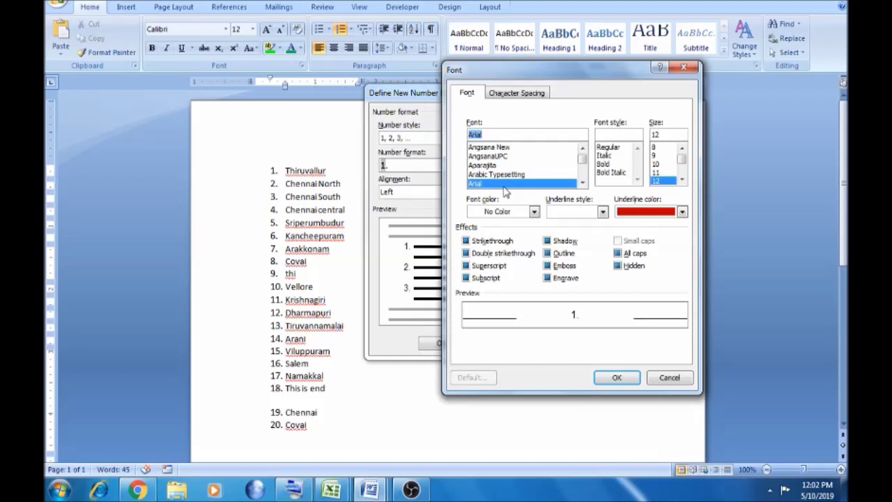
click(582, 182)
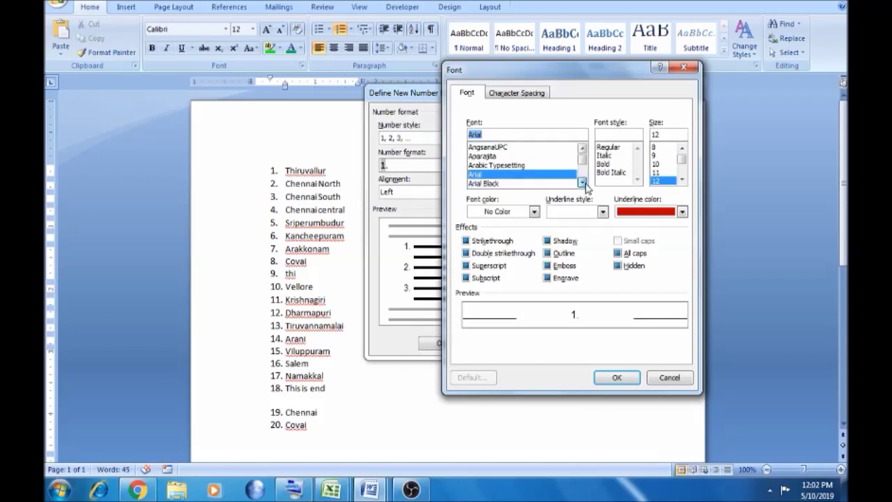
click(581, 183)
click(581, 182)
click(581, 182)
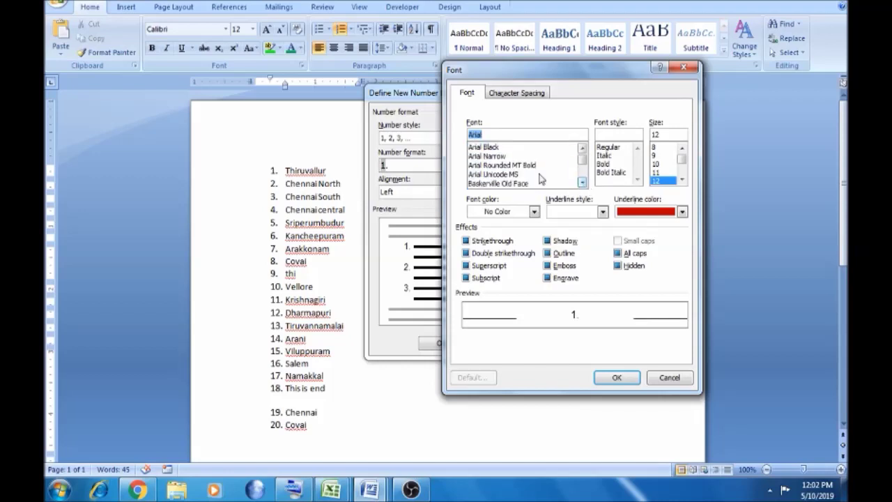
click(519, 147)
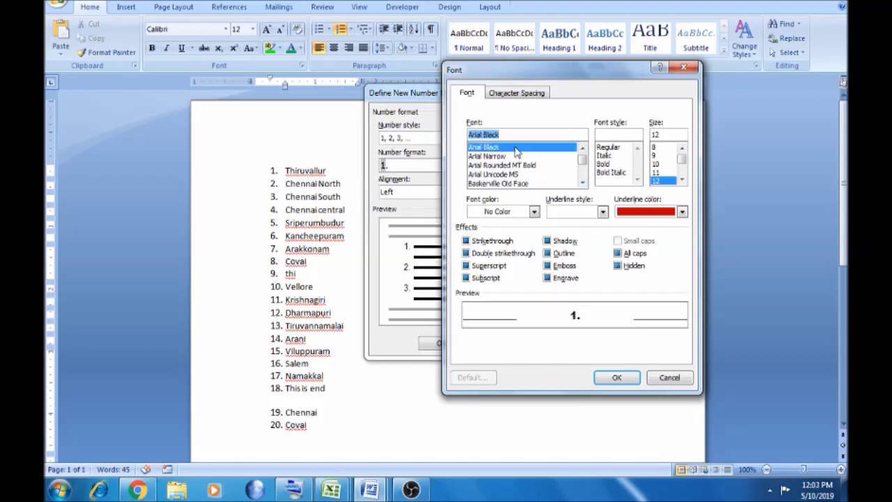
click(615, 380)
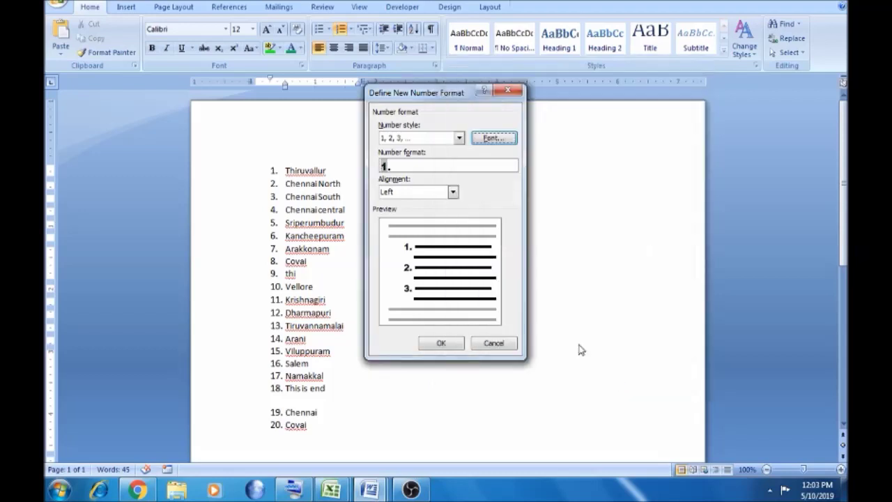
click(448, 343)
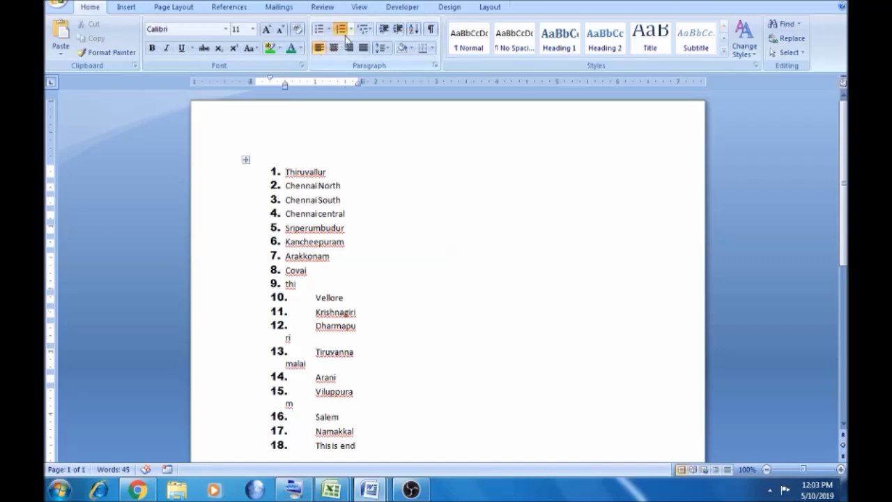
Make the Arial Black list numbers italic, then switch to the OBS Studio window
click(350, 31)
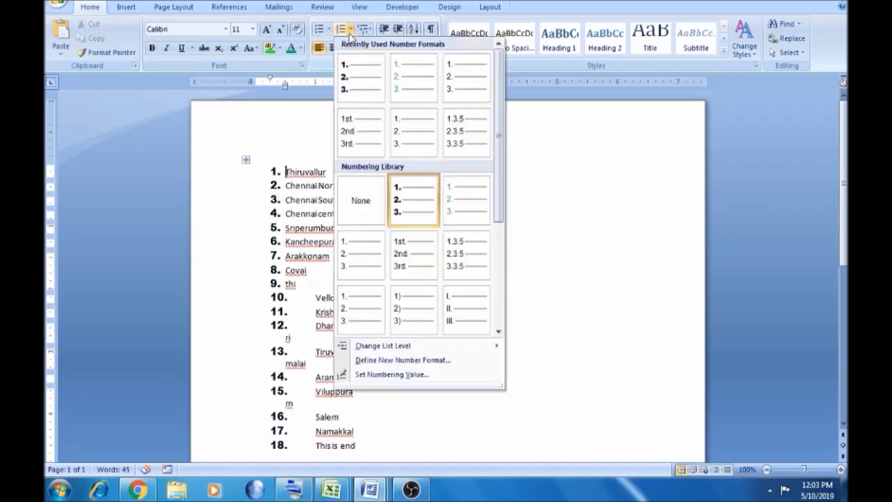
click(382, 360)
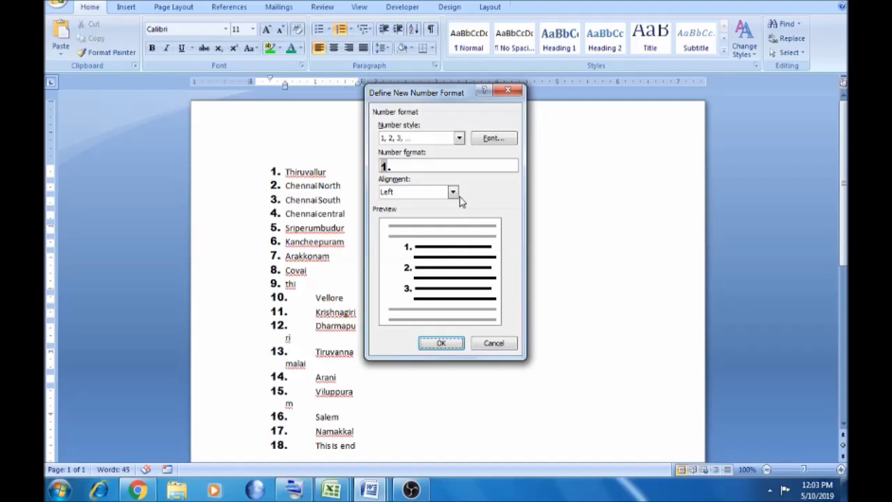
click(487, 138)
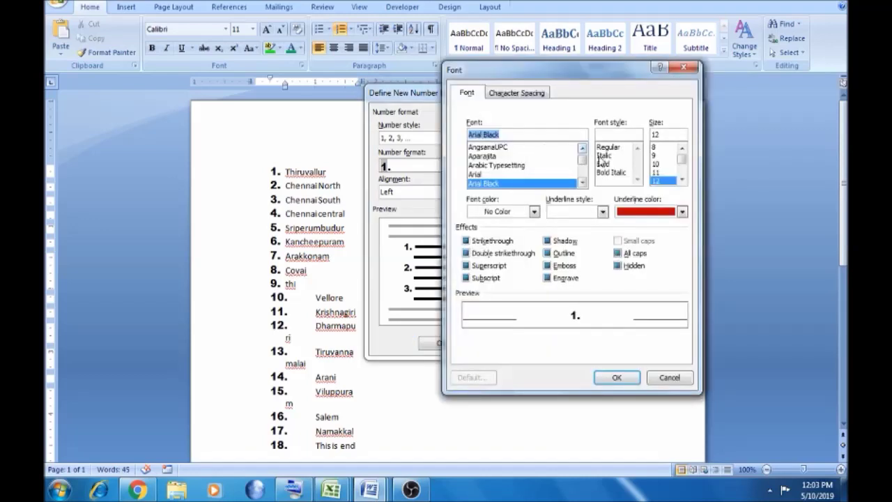
click(602, 157)
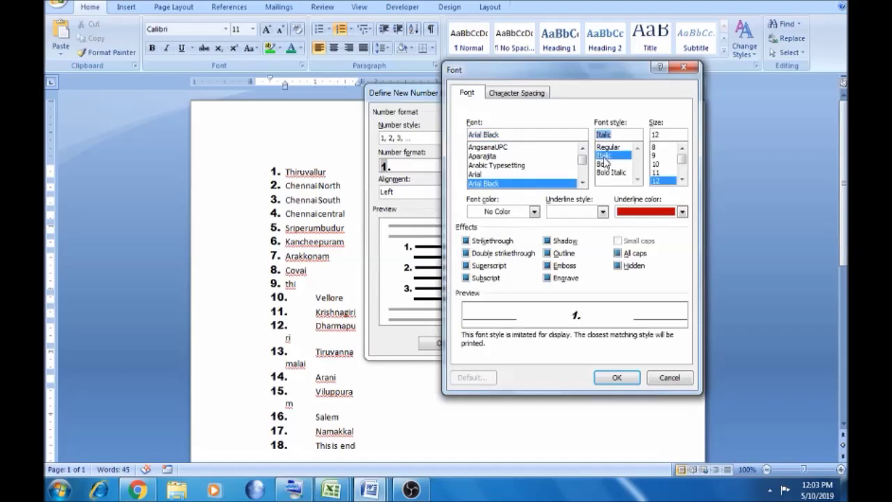
click(617, 378)
click(437, 343)
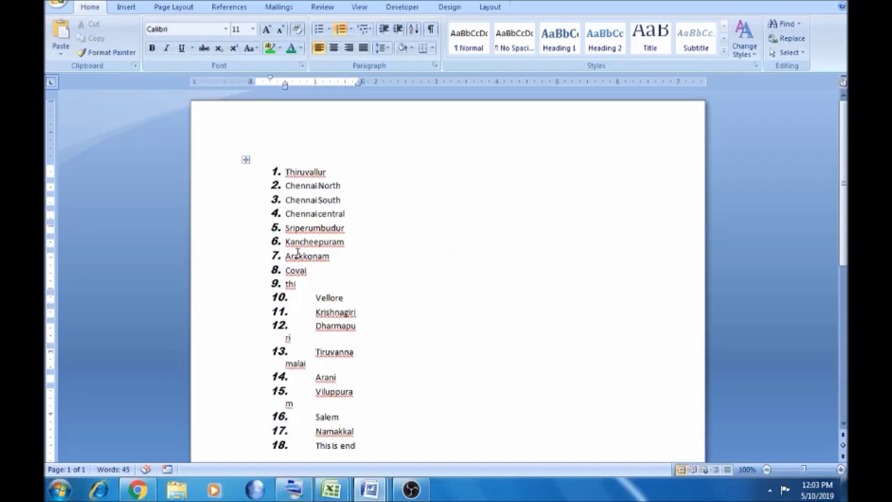
click(411, 489)
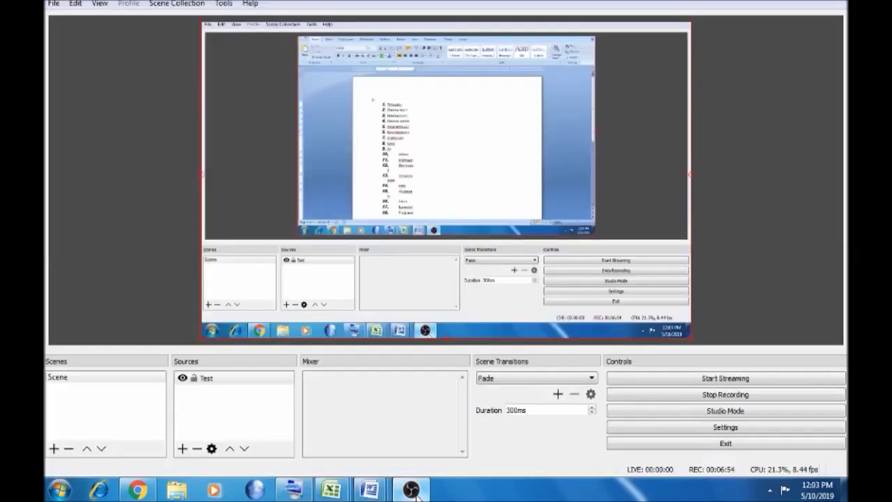